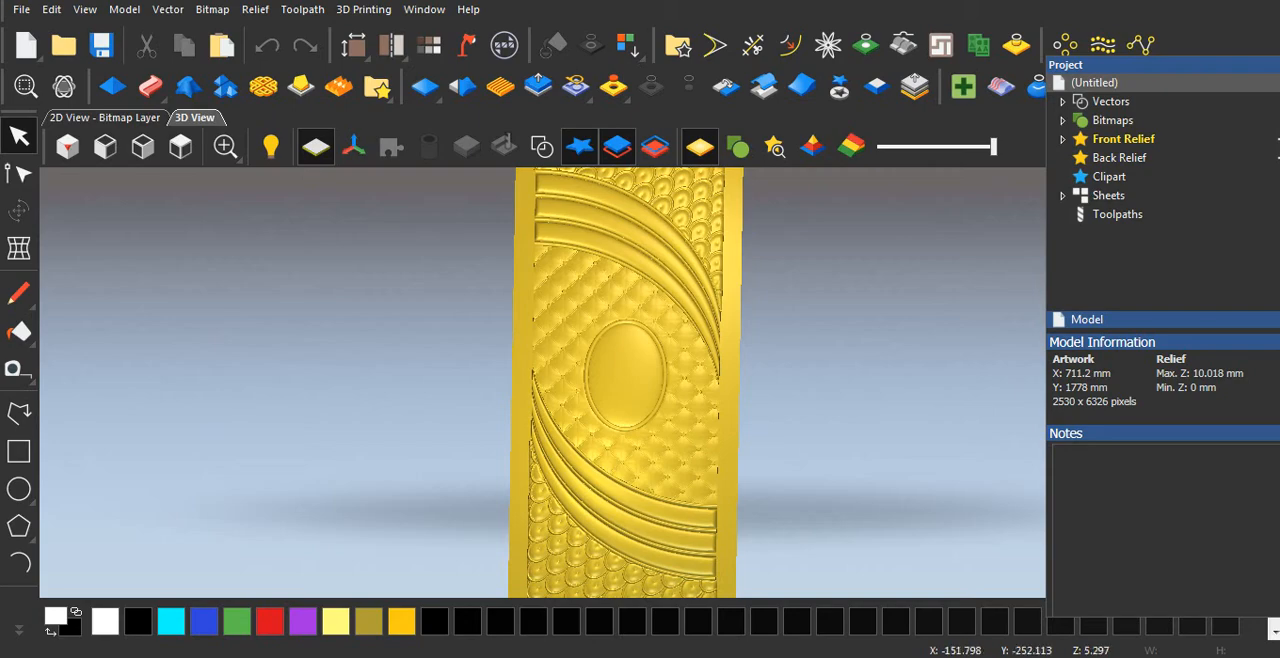
Examine the front relief in 3D, from the overall panel layout to the domed oval at its centre.
drag(576, 450, 584, 394)
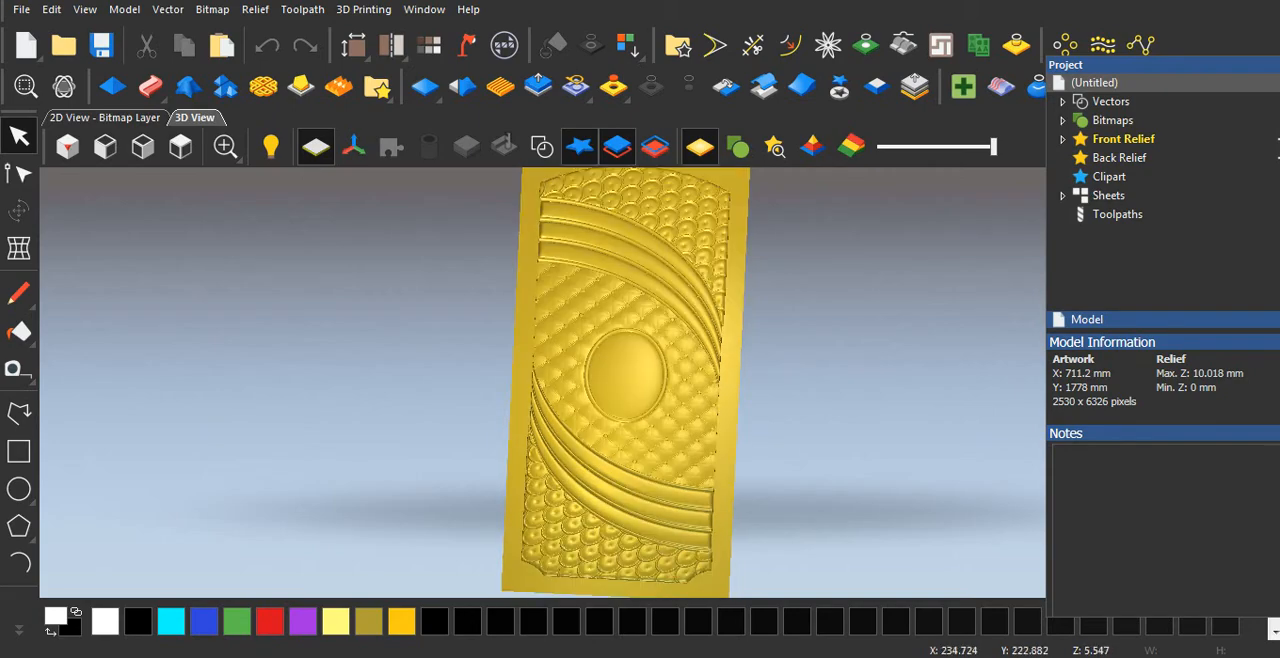
scroll(596, 387, up, 5)
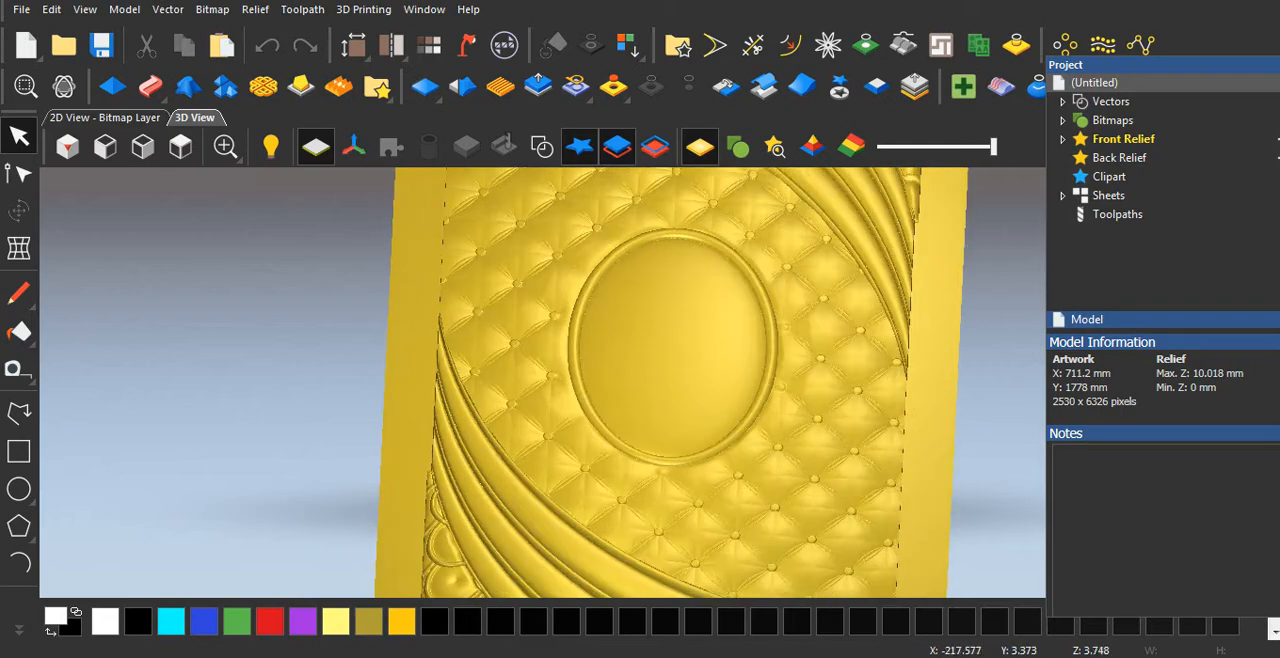
scroll(504, 325, up, 5)
scroll(543, 382, down, 5)
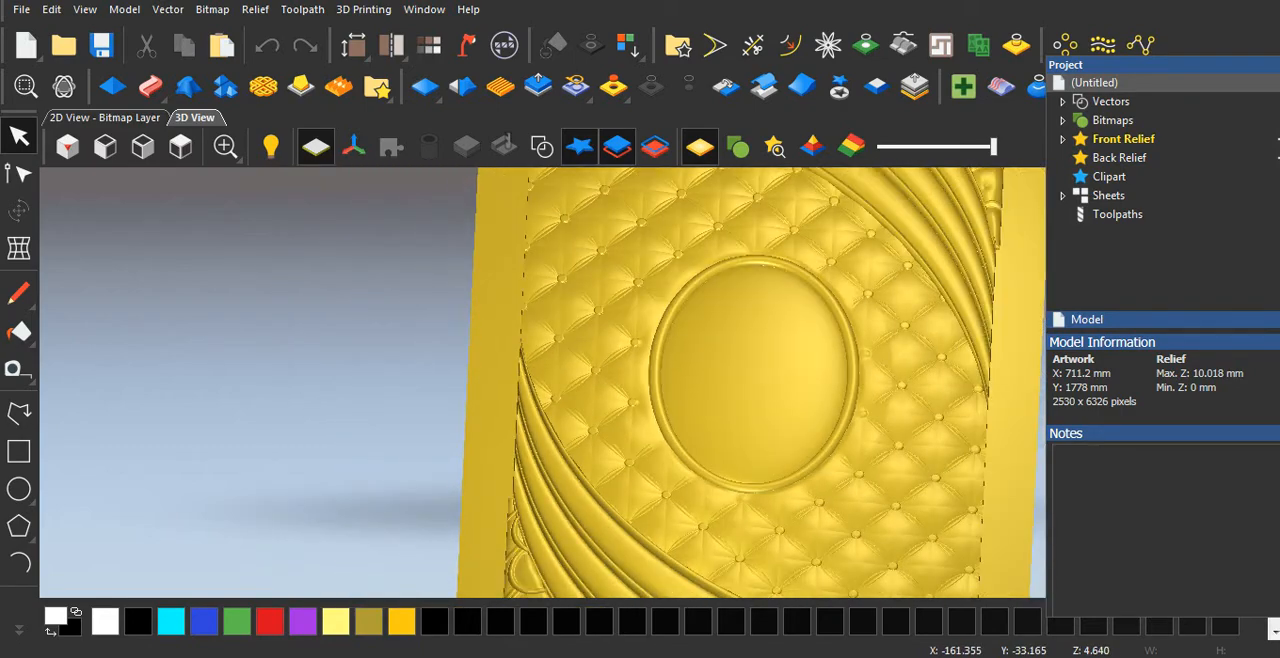
scroll(660, 370, down, 2)
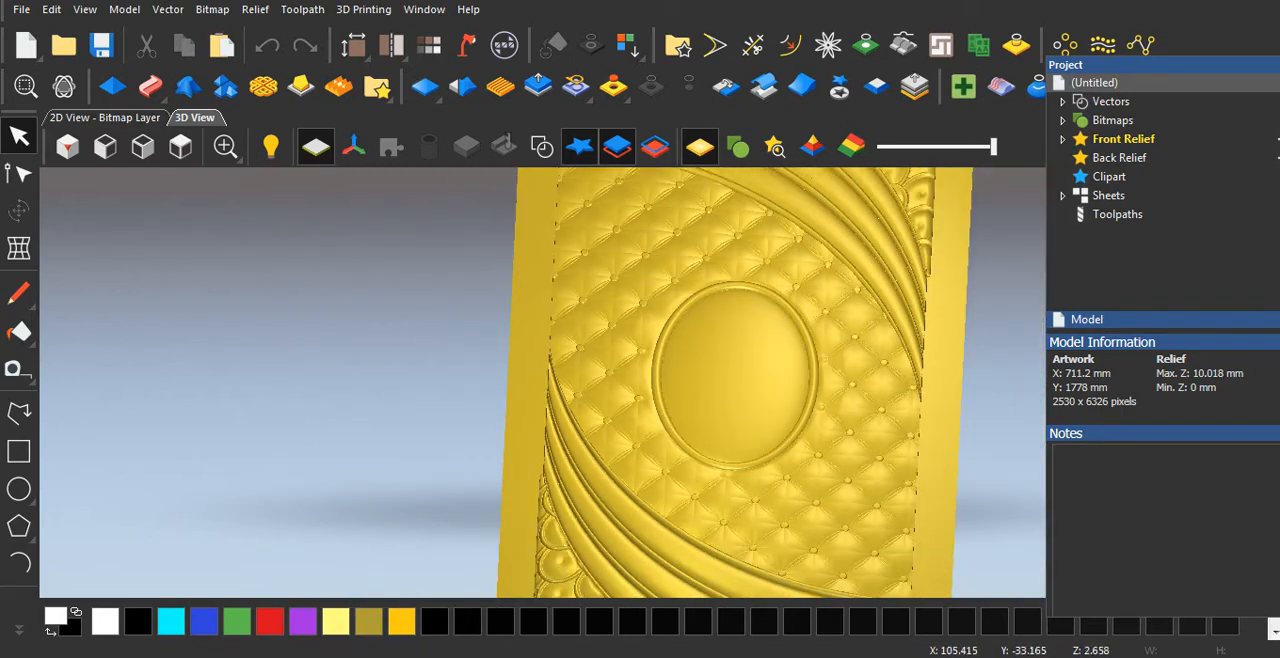
drag(678, 374, 681, 332)
scroll(696, 357, up, 4)
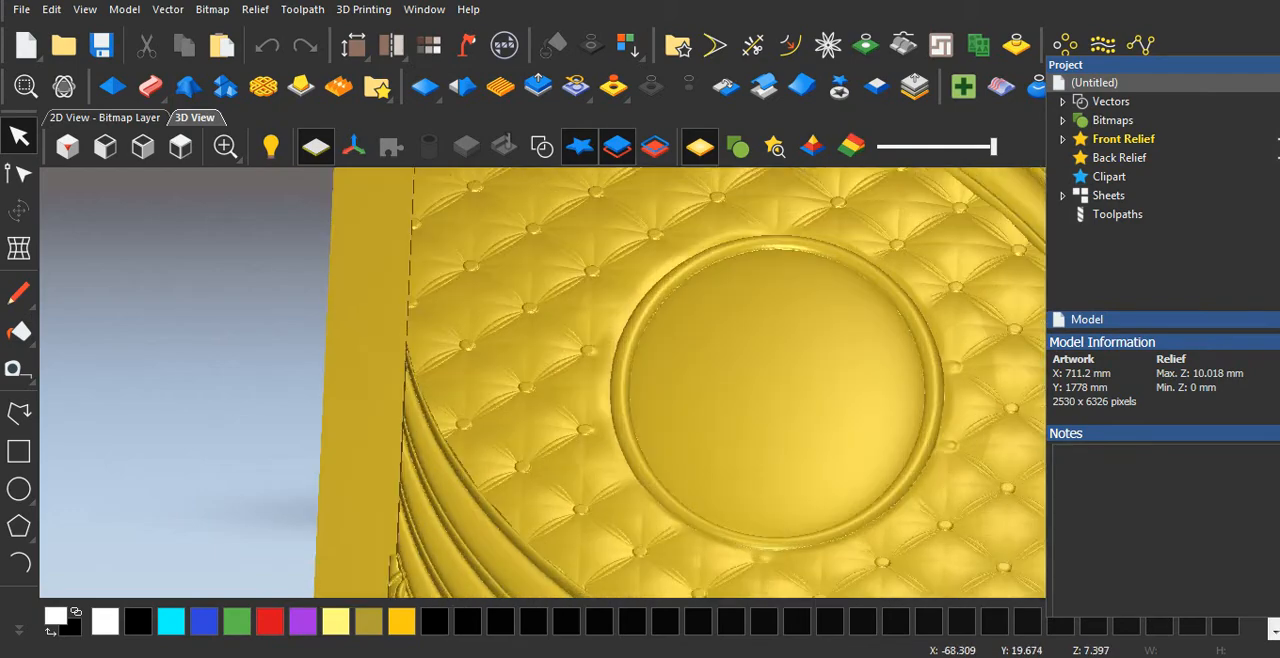
drag(706, 402, 679, 399)
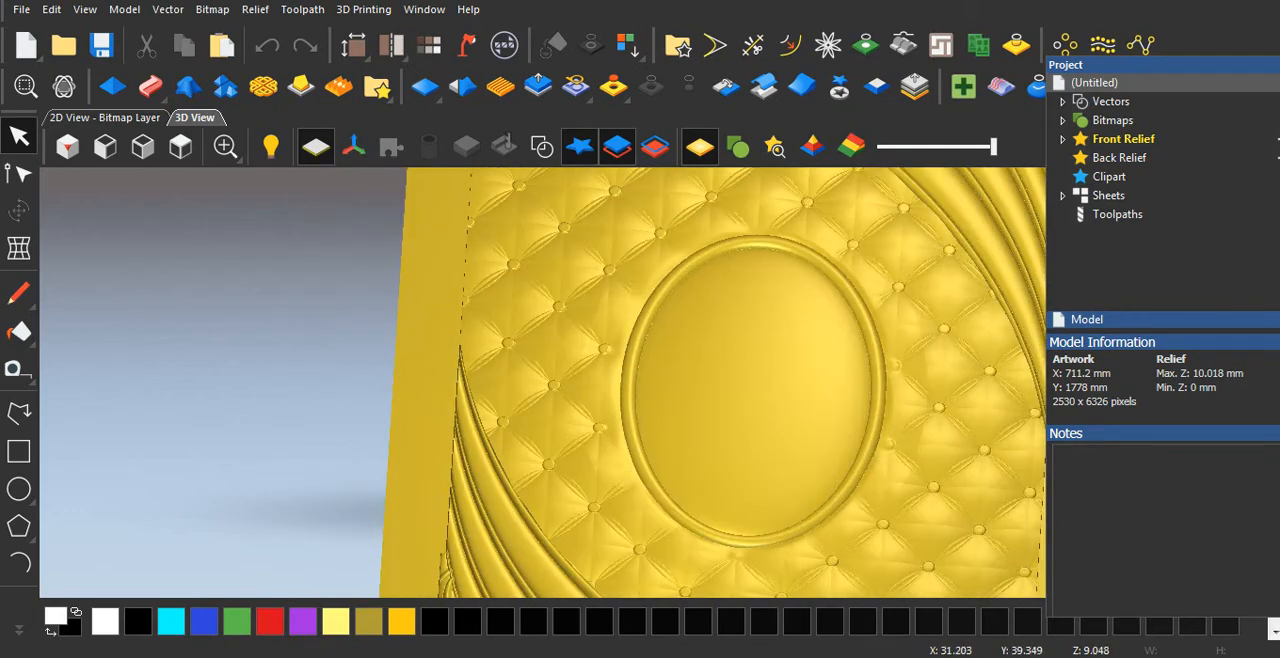
scroll(755, 372, down, 4)
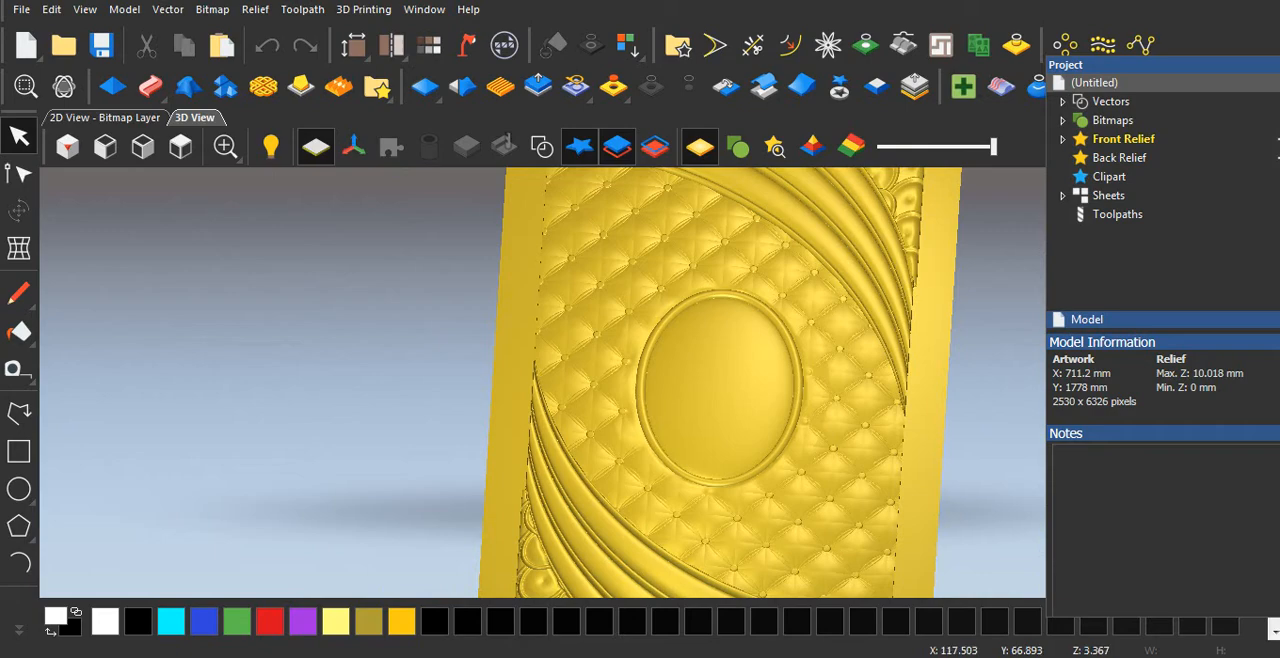
drag(693, 351, 697, 304)
scroll(697, 344, up, 4)
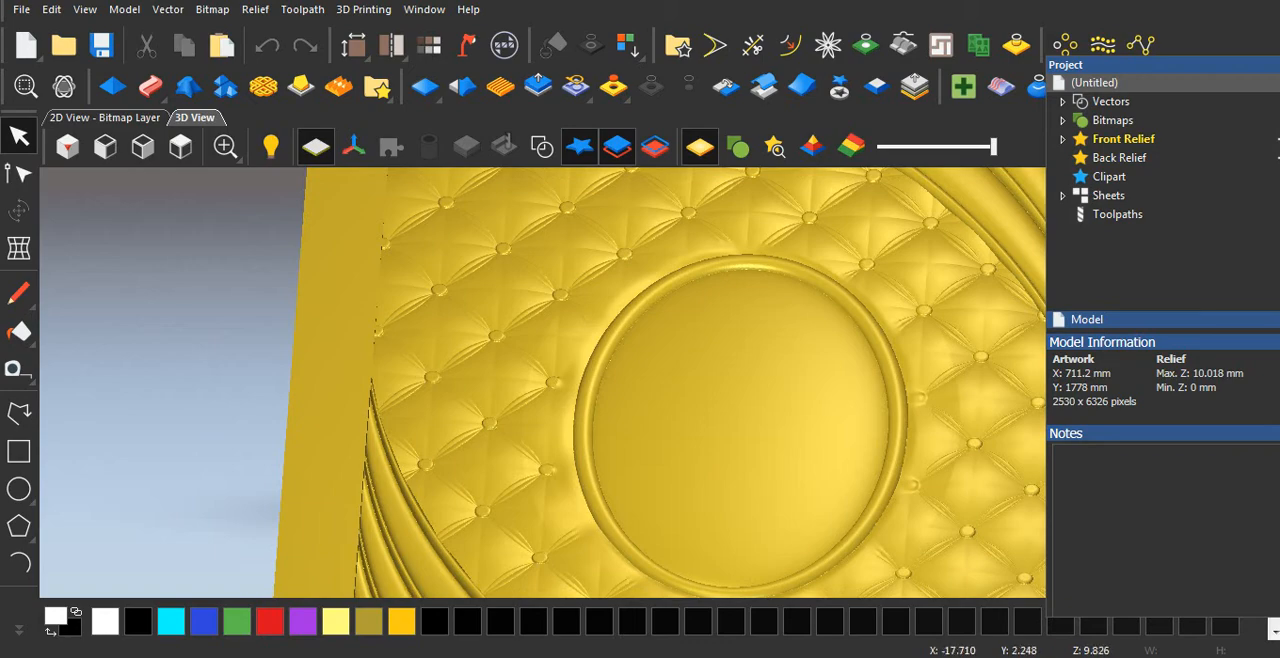
Inspect the central oval's raised rim and the surrounding button-tufted pattern from low and steep angles.
scroll(705, 414, down, 1)
drag(733, 421, 762, 352)
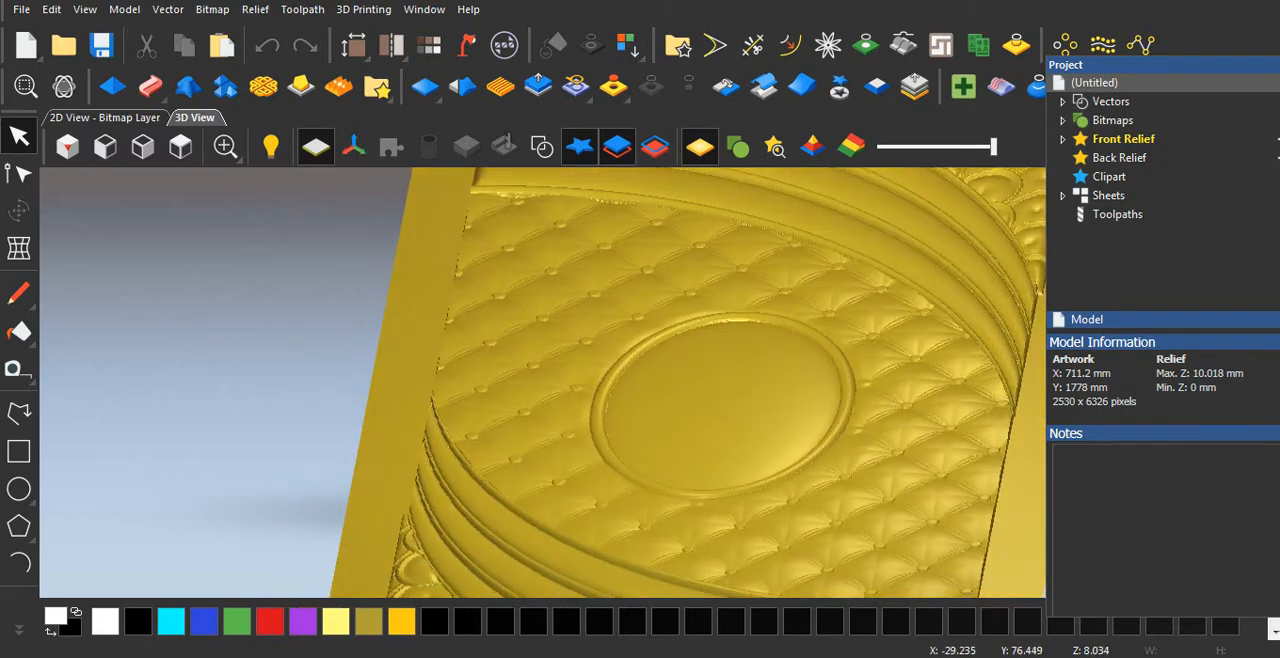
scroll(708, 422, up, 3)
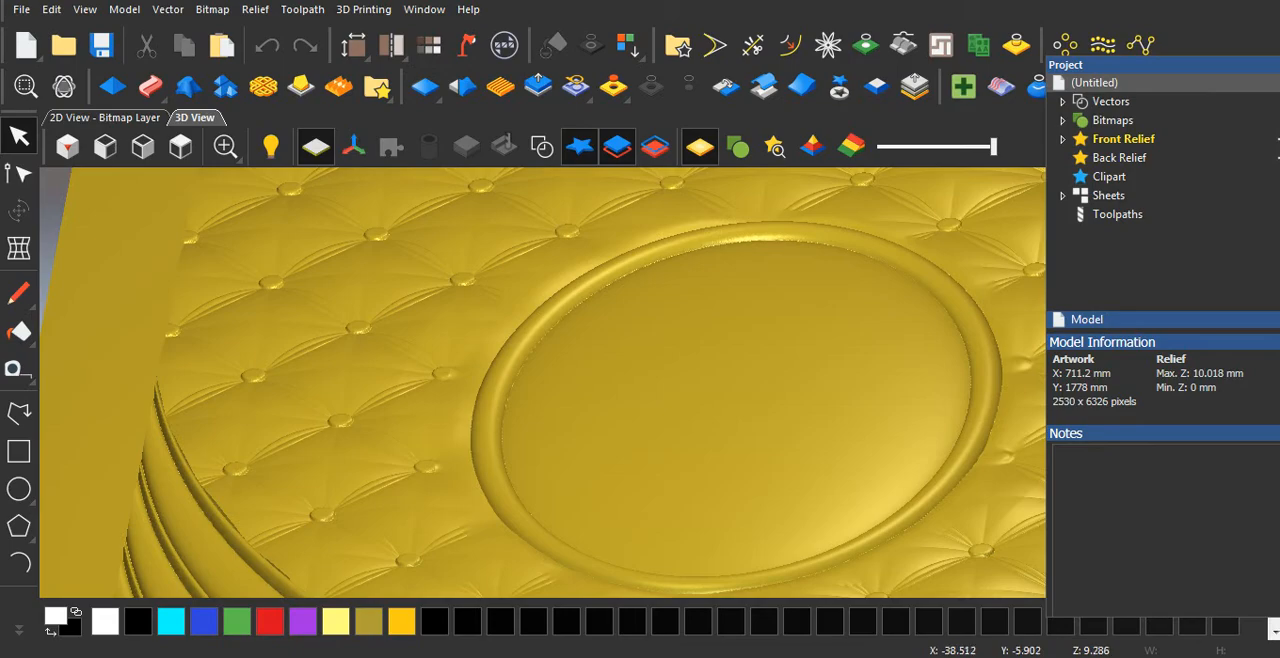
scroll(655, 390, down, 3)
drag(716, 415, 703, 447)
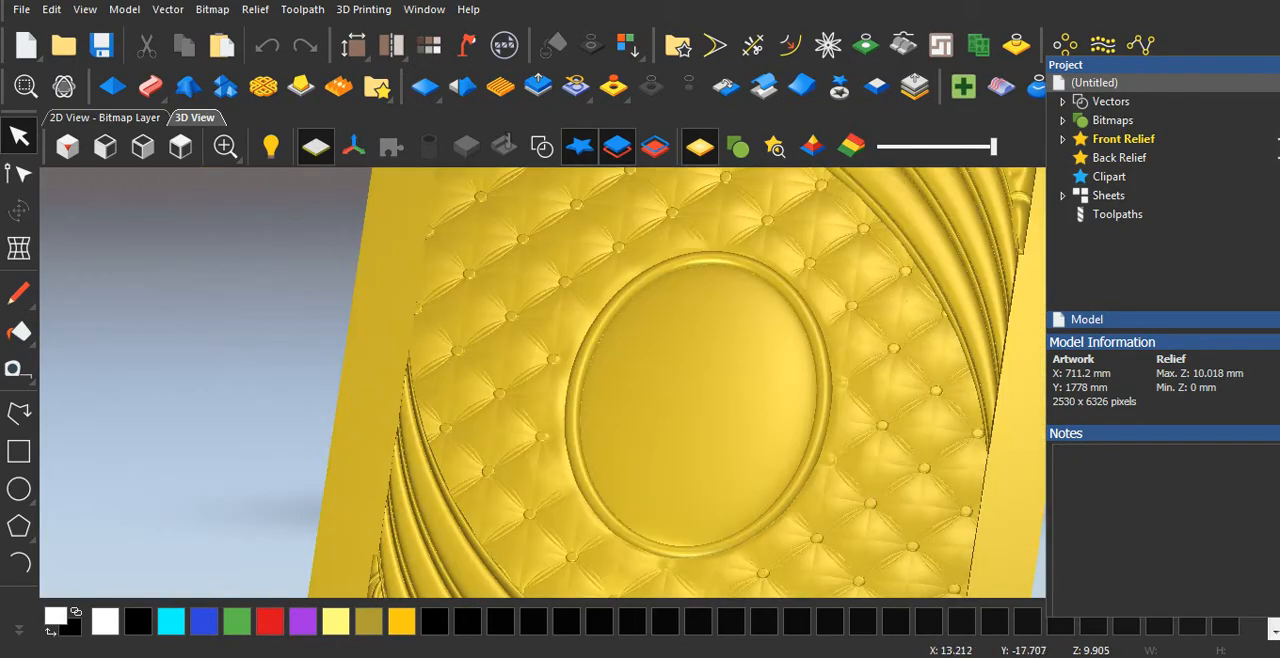
scroll(691, 350, up, 2)
scroll(642, 390, down, 3)
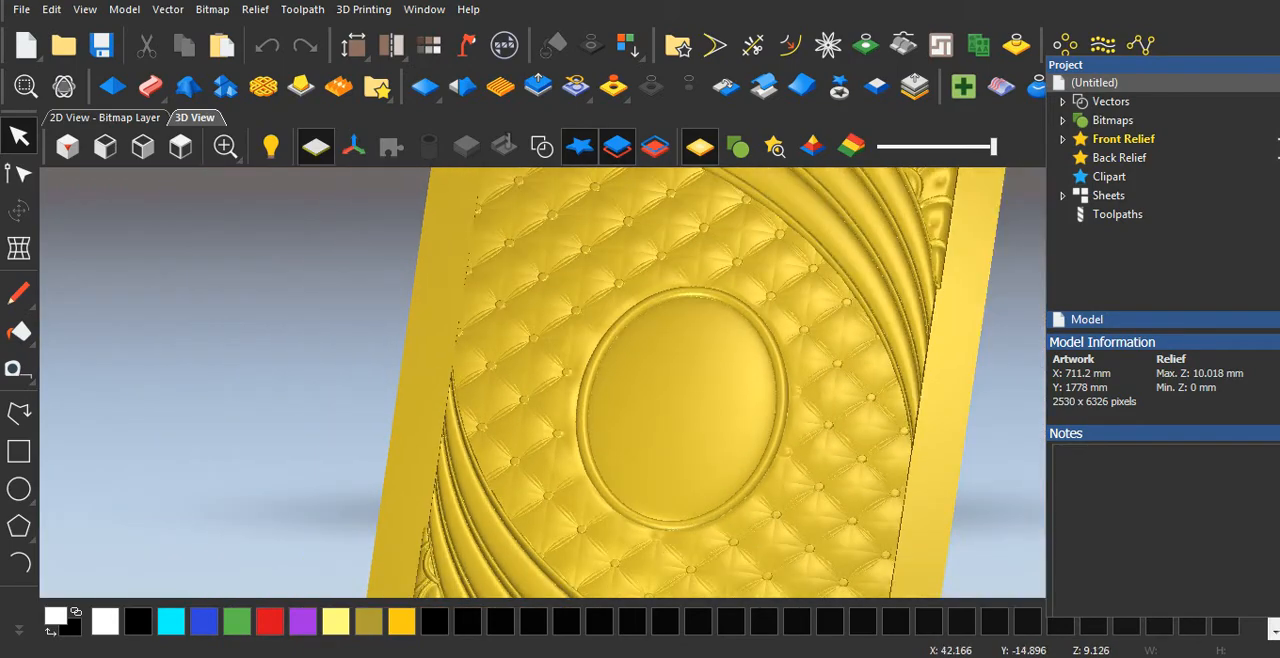
scroll(703, 420, up, 4)
scroll(664, 384, down, 4)
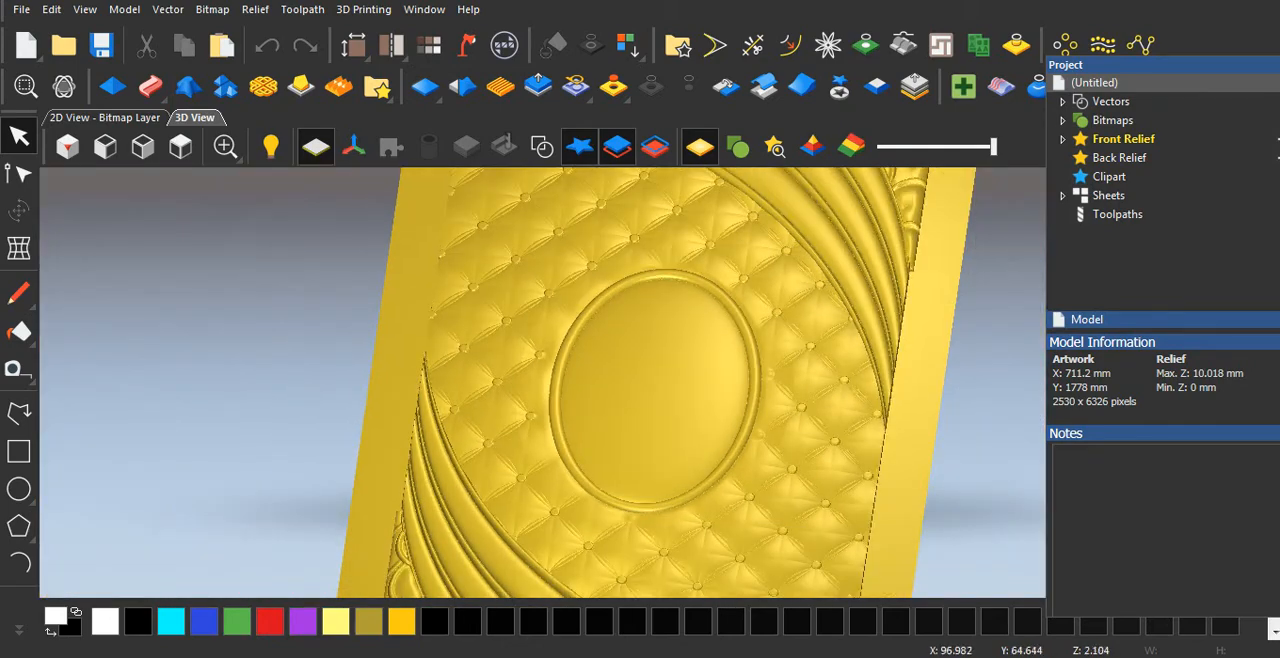
drag(708, 312, 624, 367)
scroll(680, 420, down, 3)
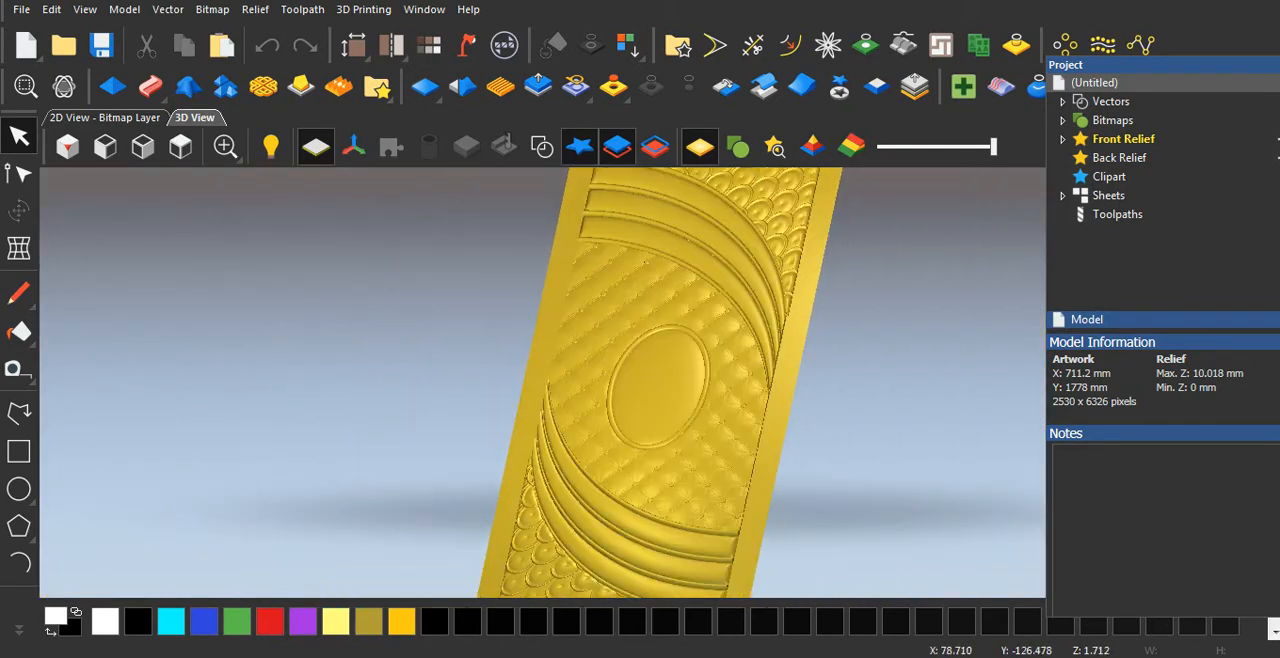
scroll(684, 414, up, 3)
drag(588, 495, 570, 464)
scroll(506, 431, up, 1)
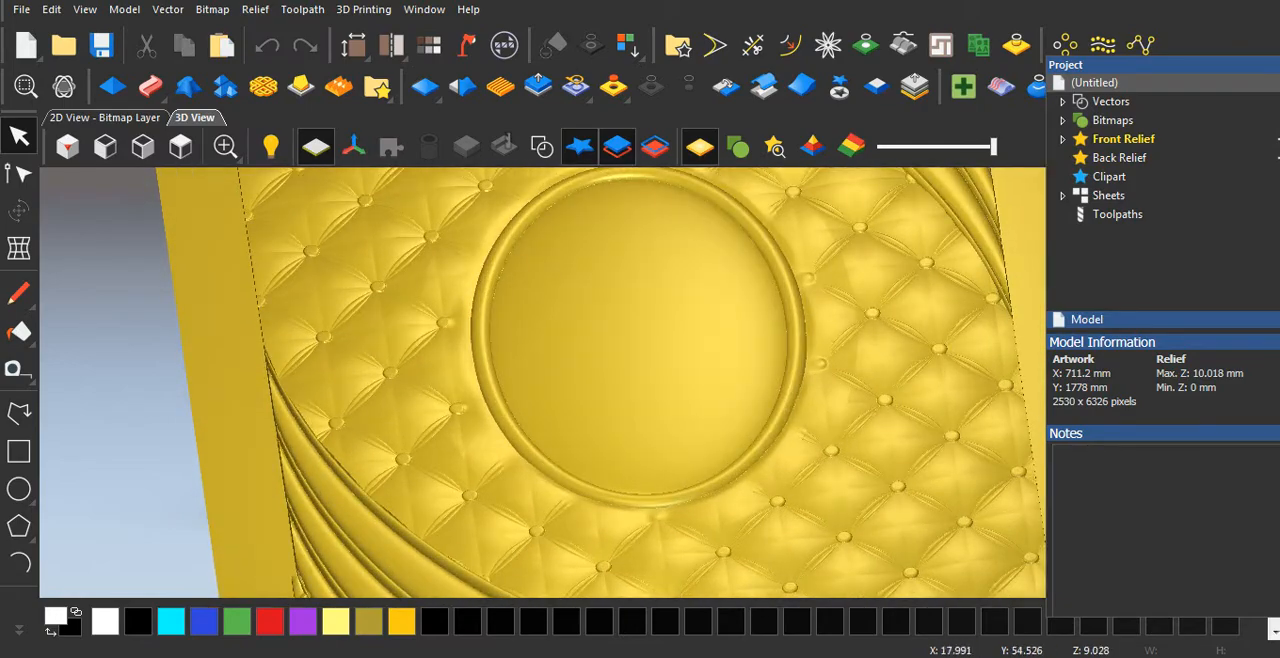
drag(456, 456, 364, 392)
scroll(612, 428, down, 3)
drag(604, 408, 652, 474)
scroll(610, 450, up, 2)
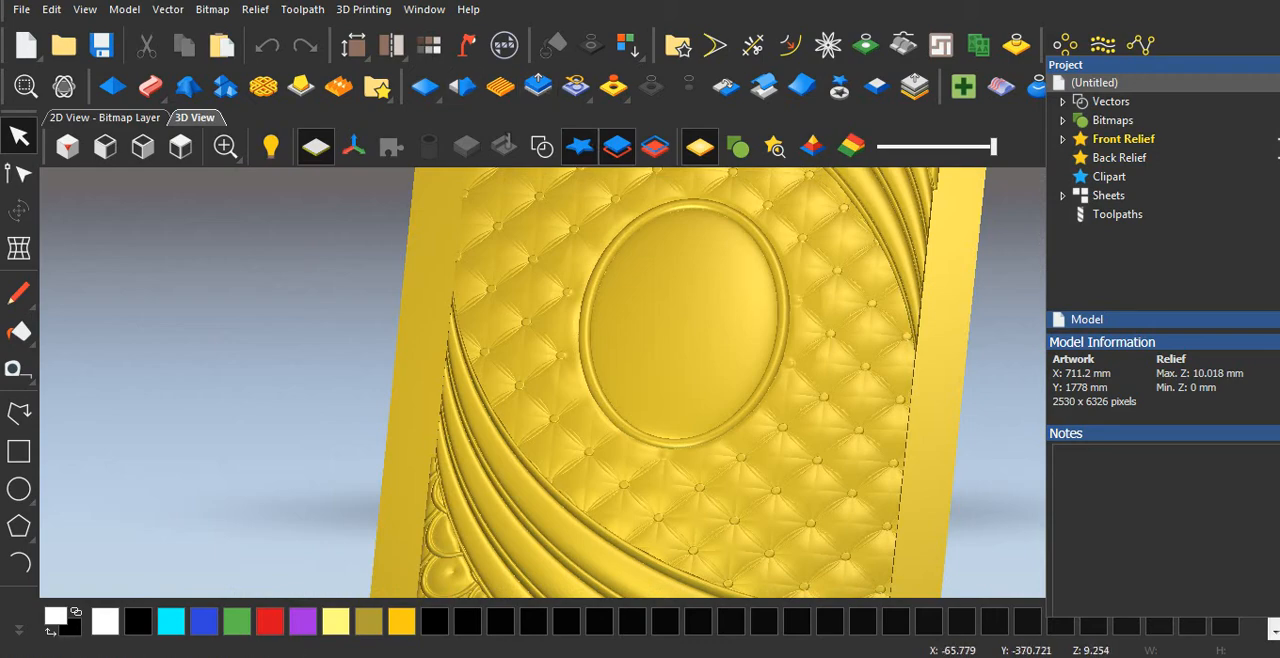
Inspect the curved bands below the oval and their edges against the tufted and fish-scale patterns.
scroll(558, 518, up, 2)
scroll(604, 460, down, 2)
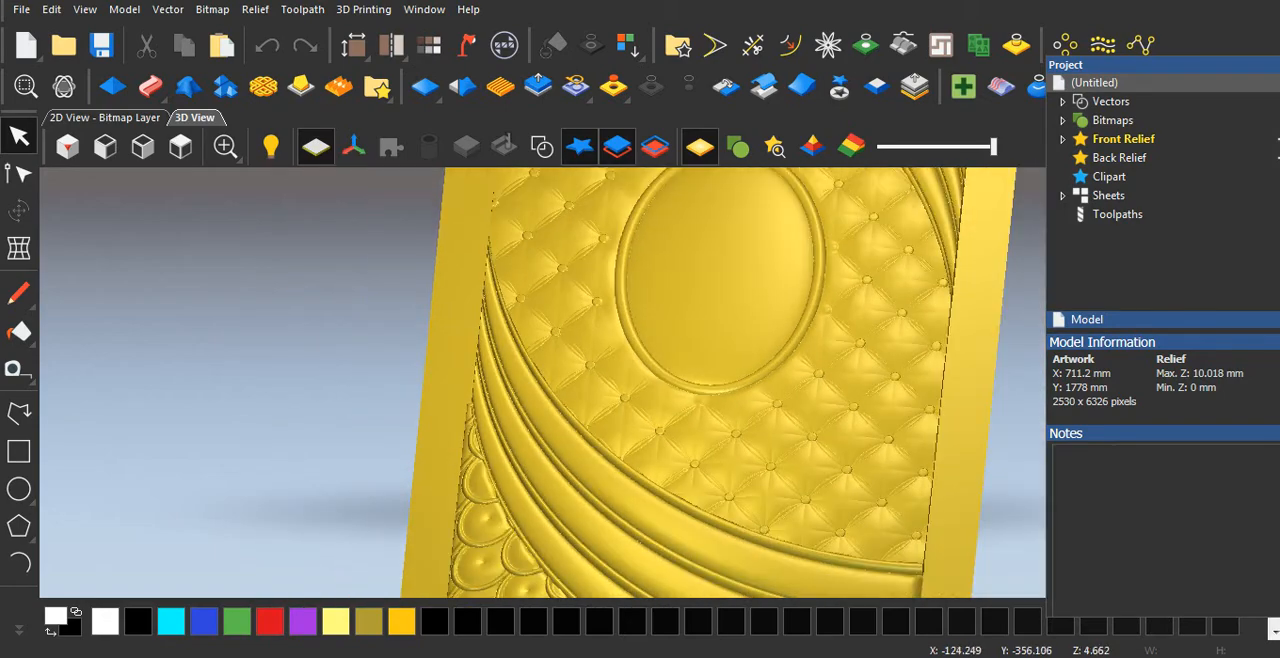
scroll(670, 485, up, 2)
scroll(650, 450, down, 2)
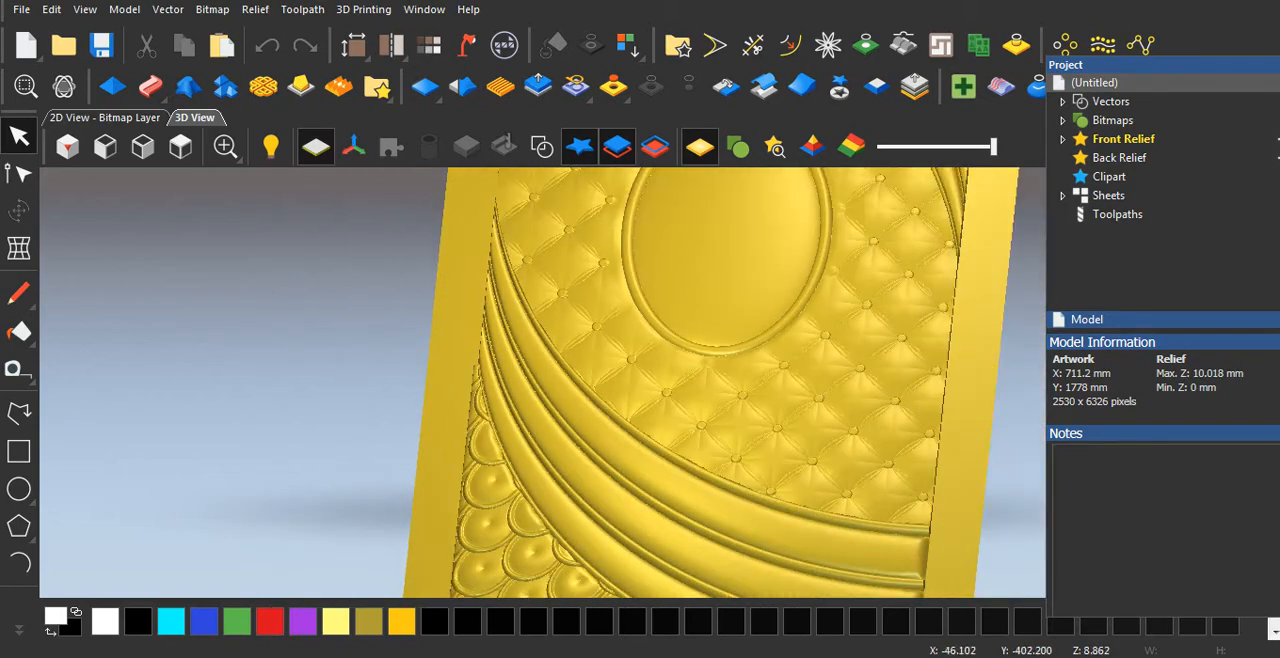
scroll(700, 400, down, 2)
scroll(775, 340, up, 2)
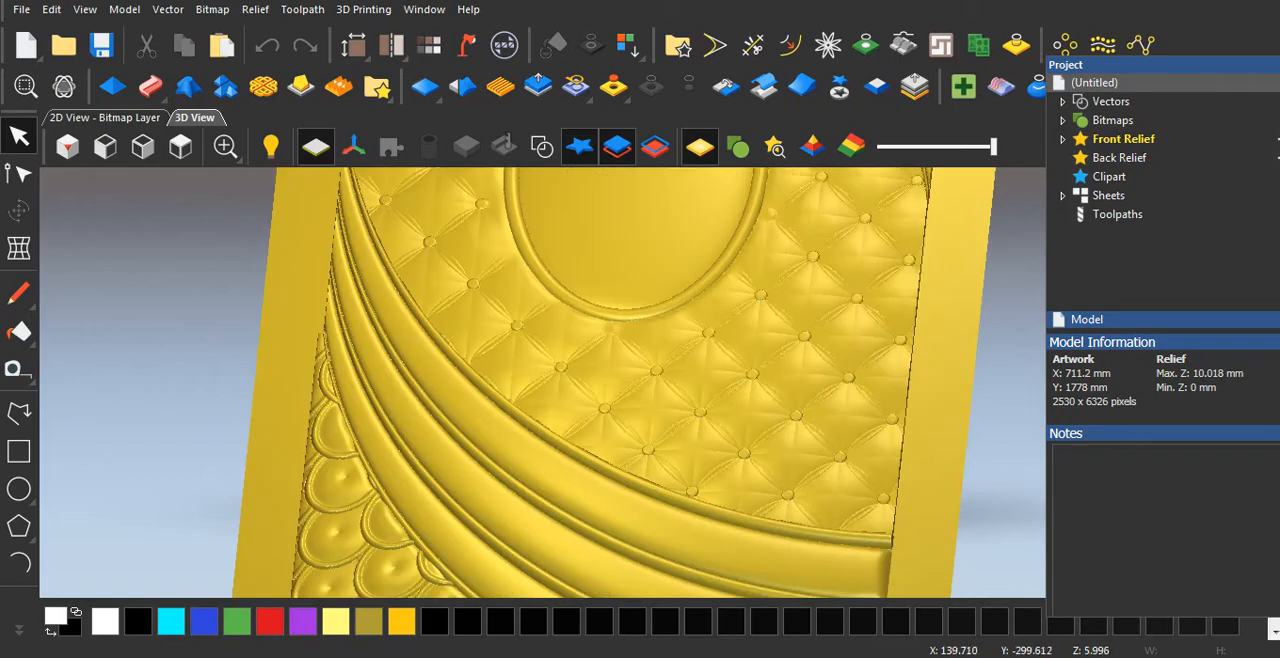
drag(634, 374, 593, 404)
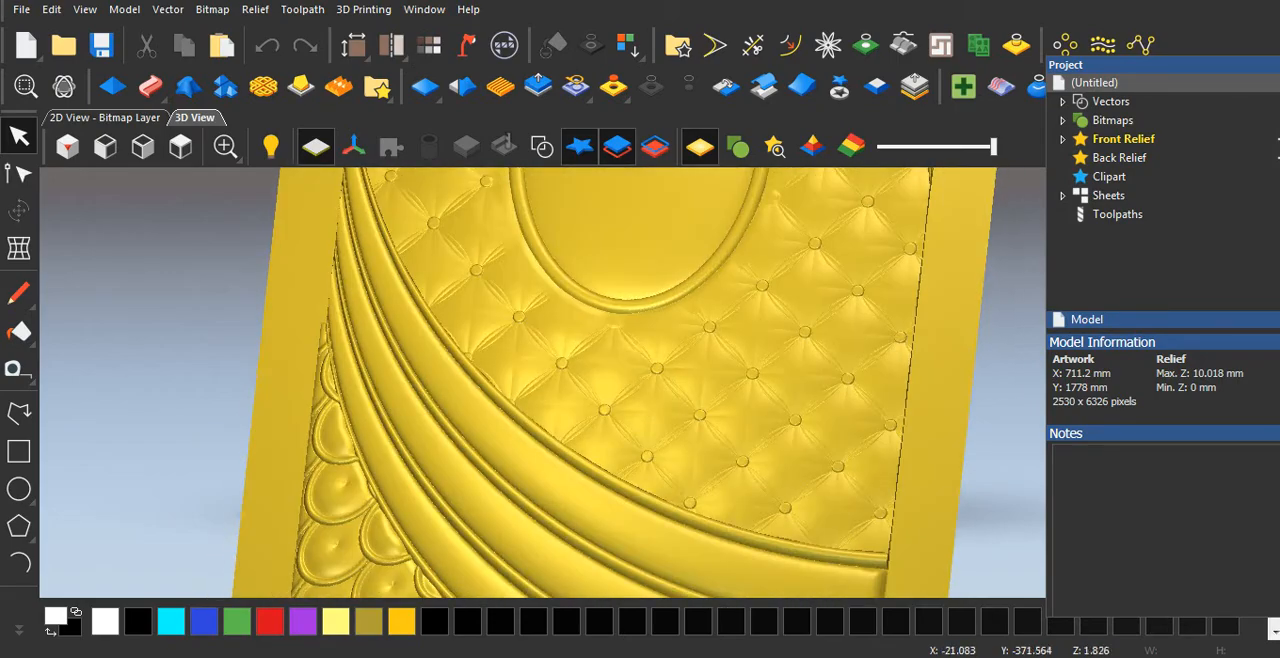
drag(465, 404, 598, 376)
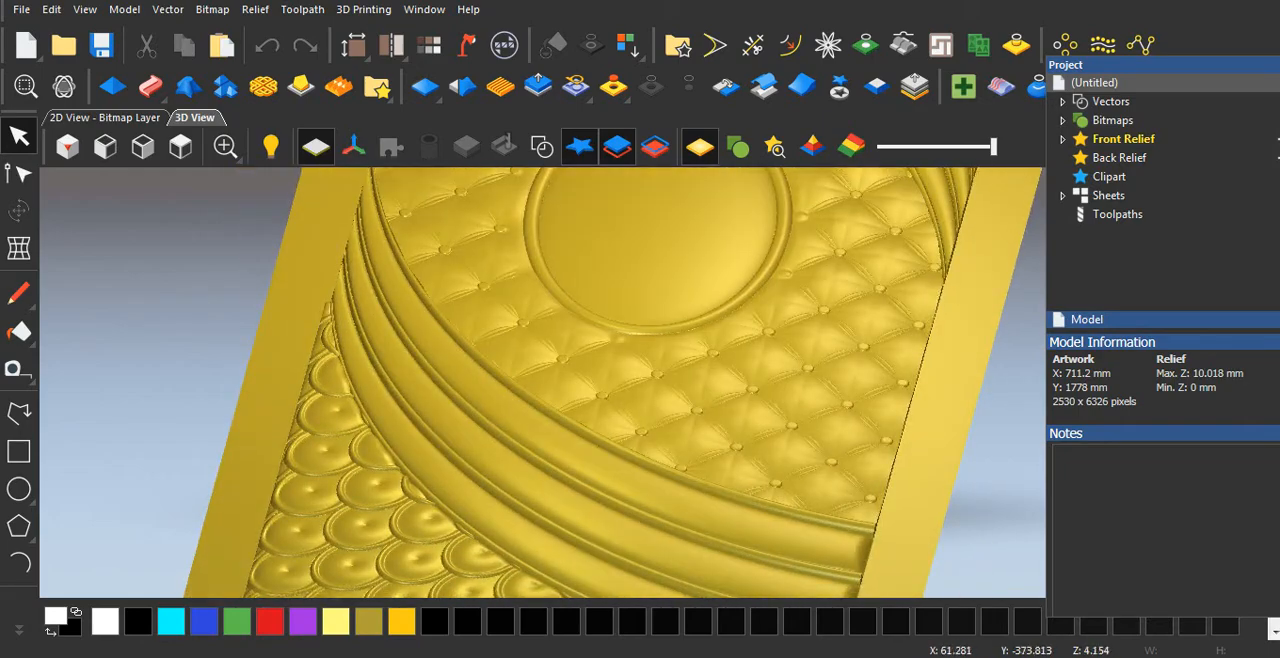
scroll(694, 416, up, 3)
drag(490, 430, 514, 466)
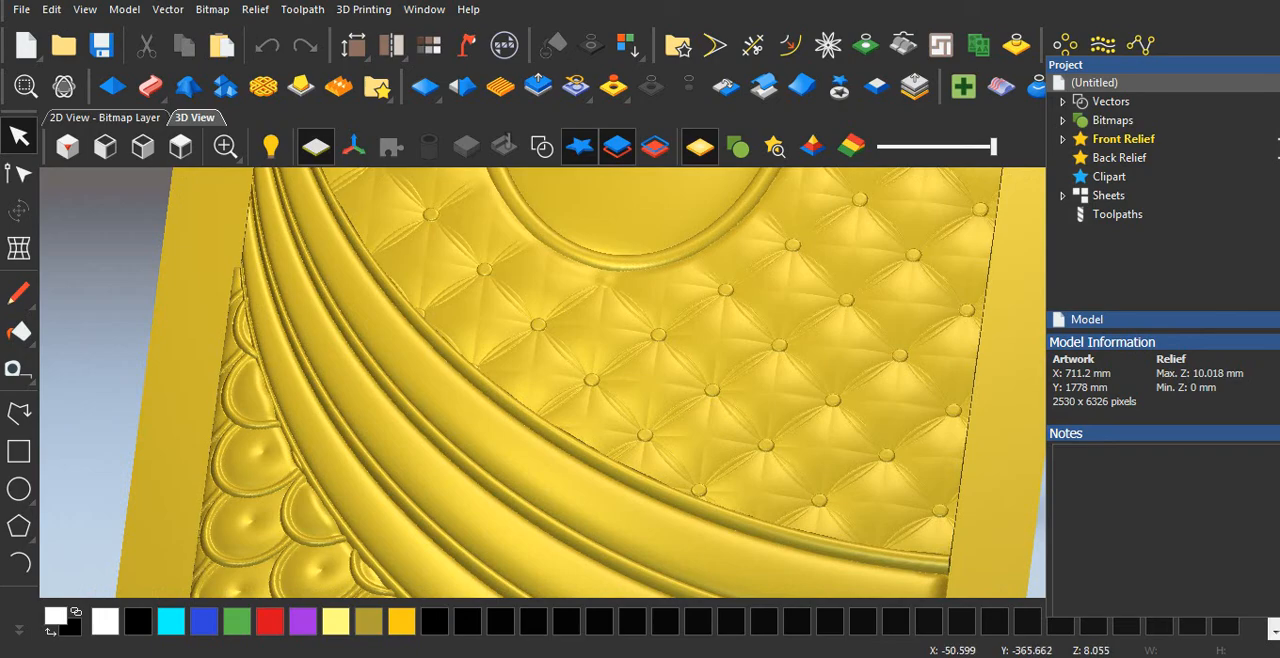
scroll(660, 383, down, 2)
scroll(625, 378, down, 2)
drag(628, 420, 563, 400)
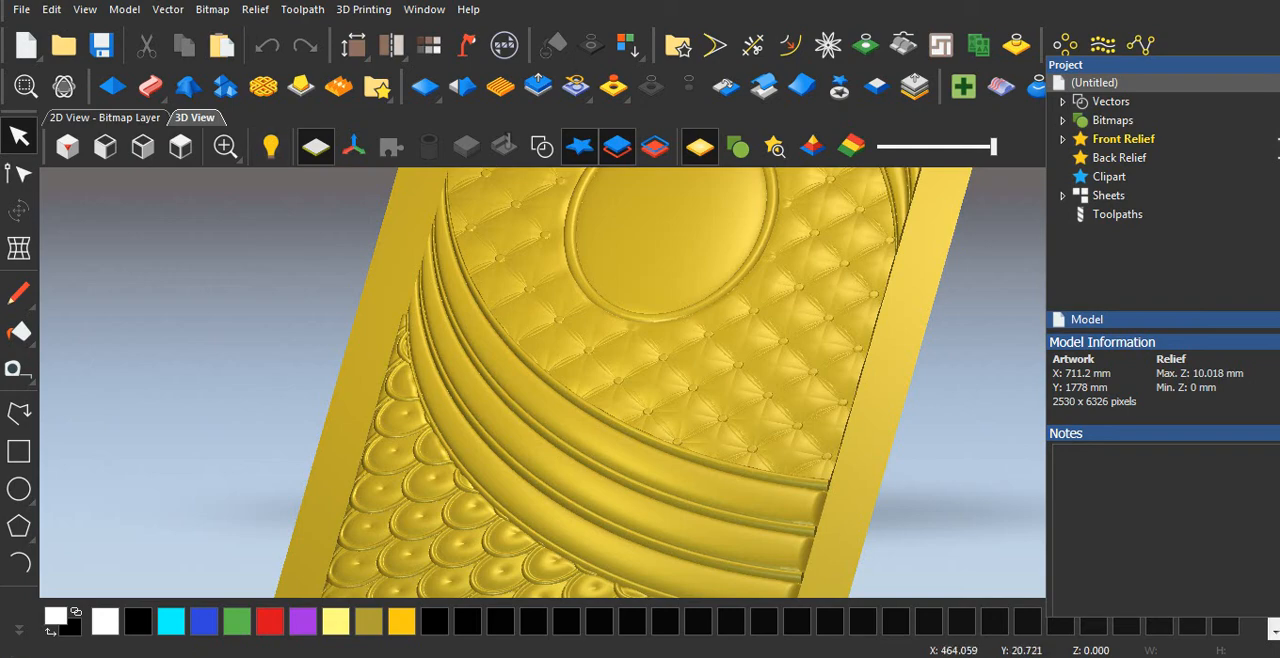
Reposition the floating Project panel so that its full width fits on screen.
drag(1100, 64, 1042, 164)
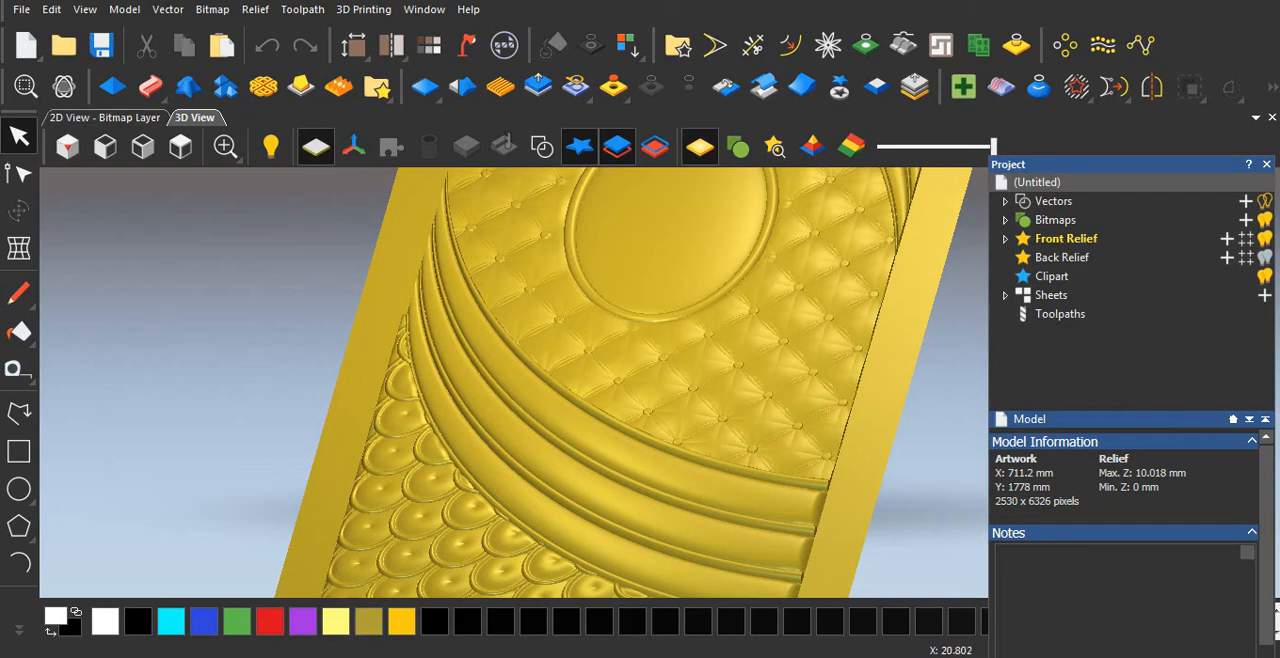
Review the lower half of the relief, from the curved bands down to the fish-scale corner area.
scroll(632, 378, up, 3)
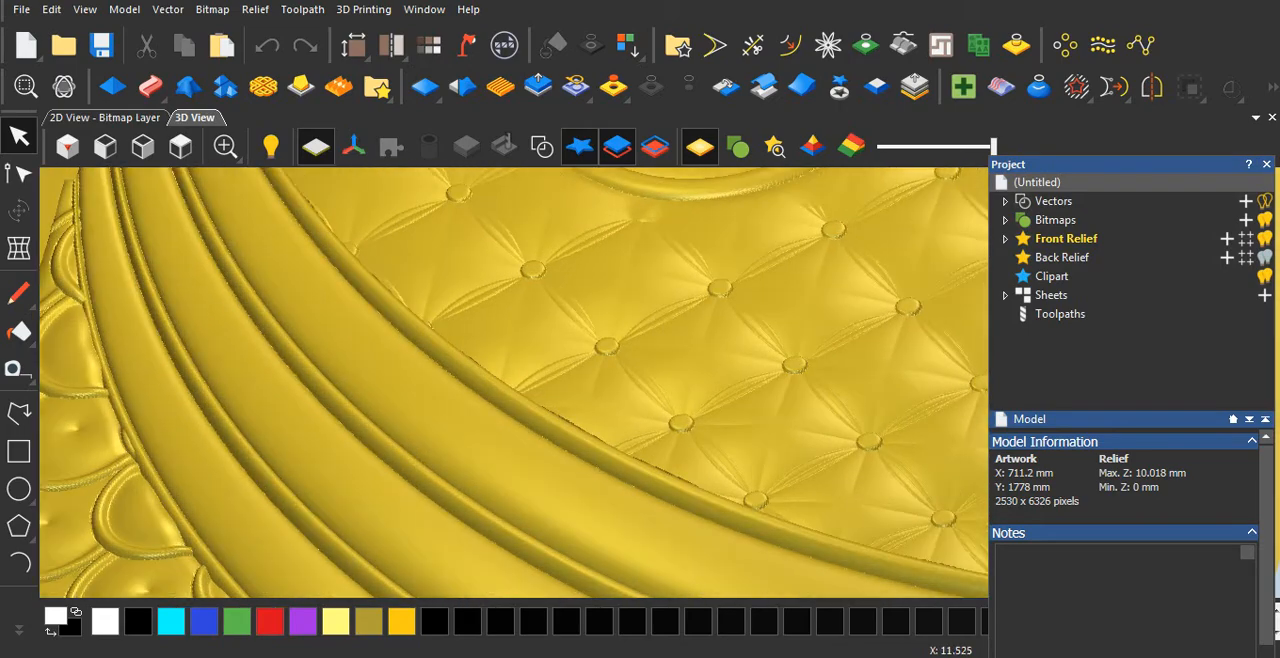
scroll(632, 378, down, 3)
scroll(640, 380, down, 3)
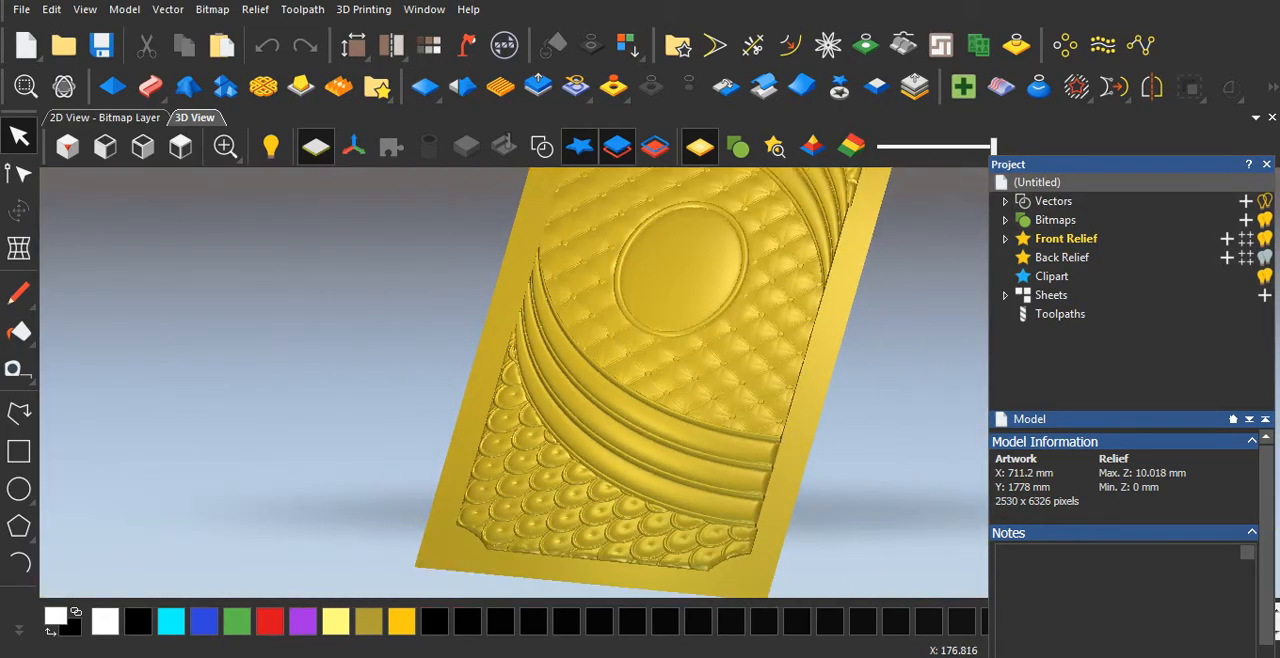
drag(700, 355, 694, 392)
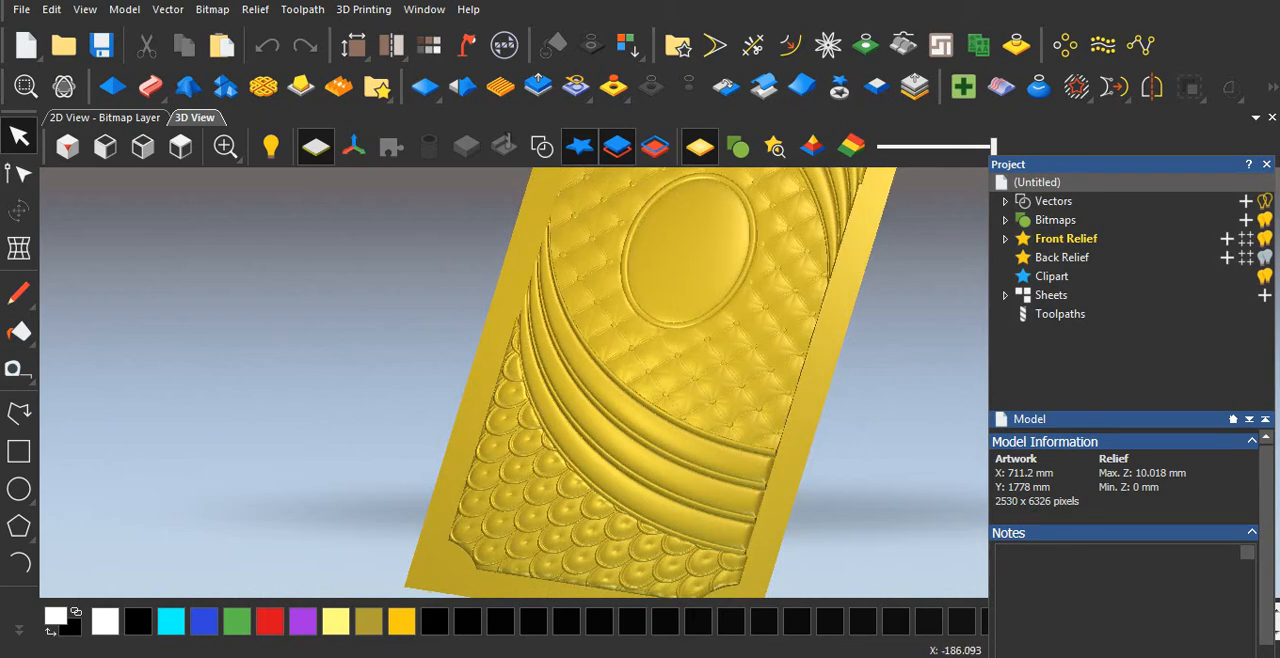
drag(694, 392, 690, 362)
scroll(660, 340, up, 3)
scroll(670, 346, down, 3)
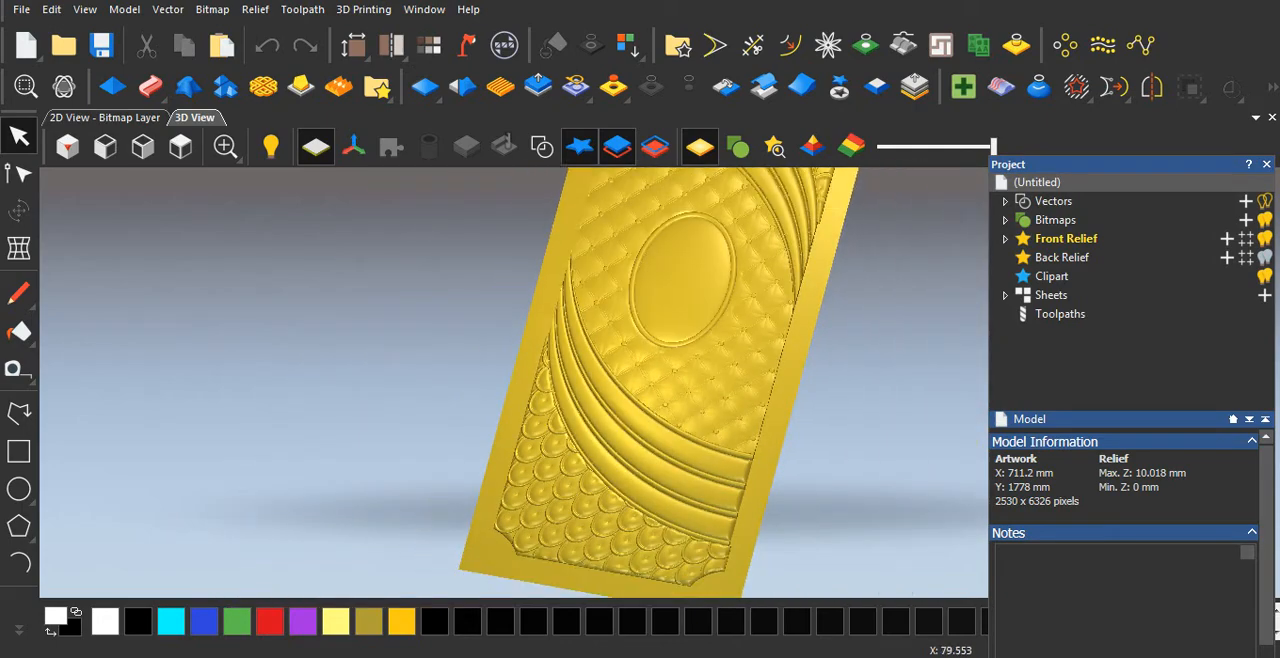
scroll(716, 276, up, 4)
scroll(712, 284, down, 3)
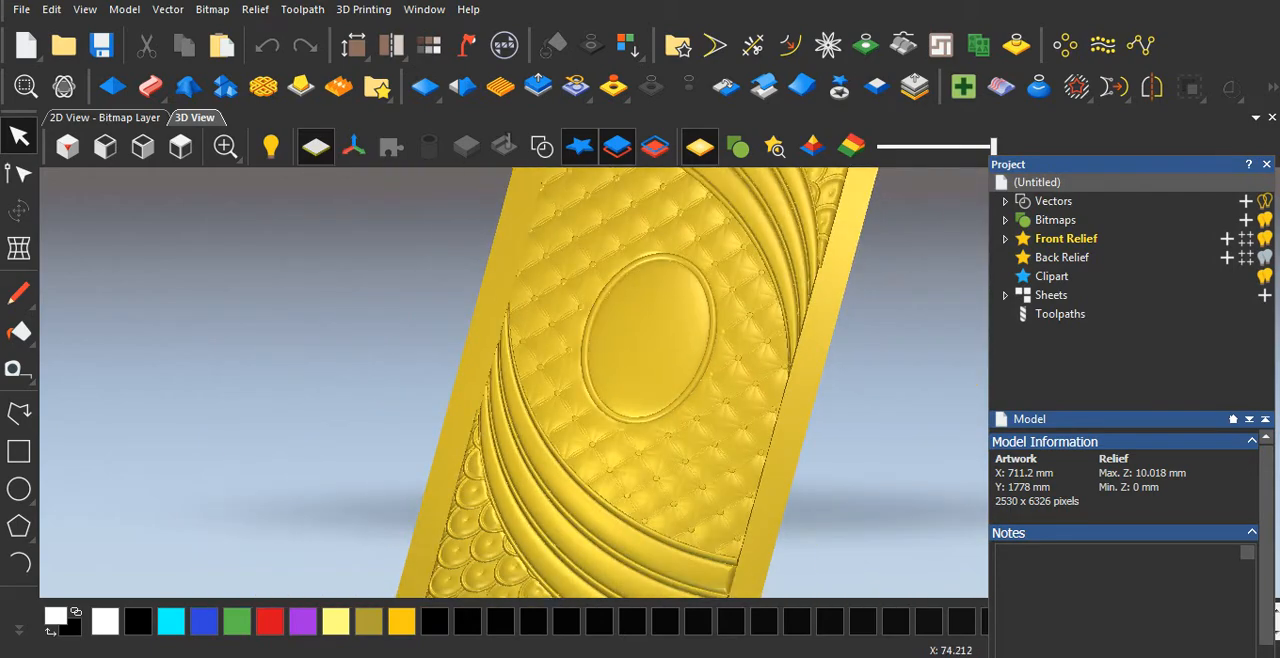
Check the domed oval and tufted background up close again while tilting the relief.
scroll(705, 278, up, 2)
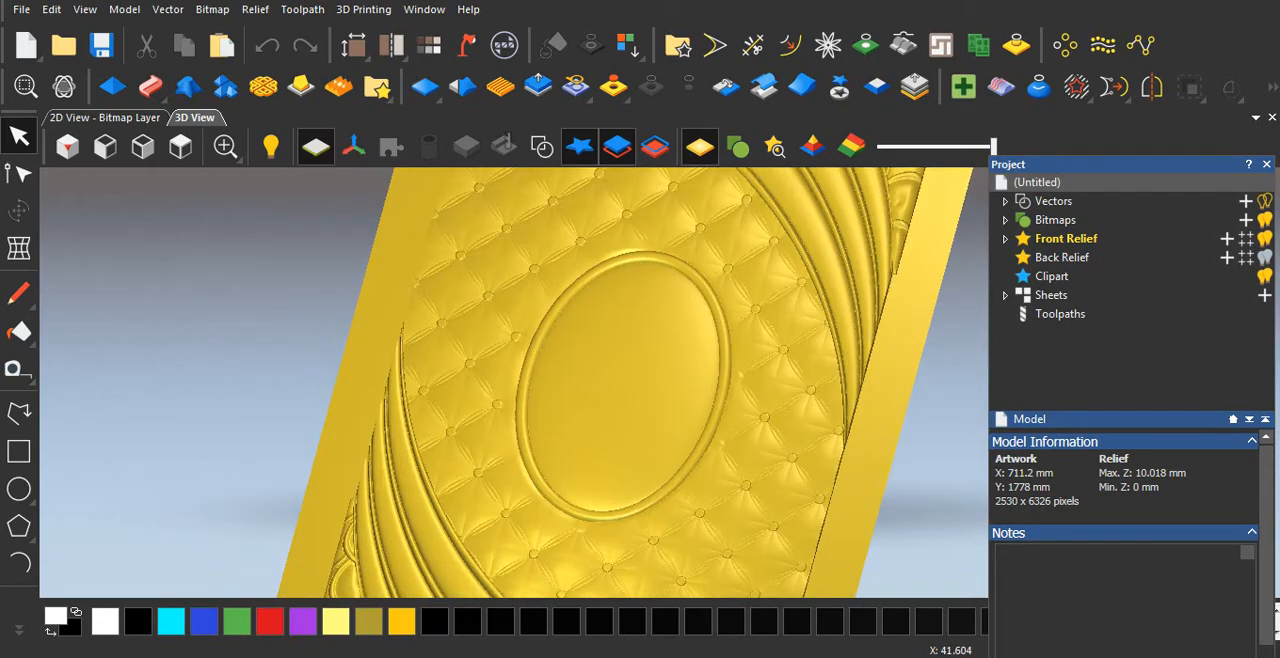
drag(645, 350, 684, 366)
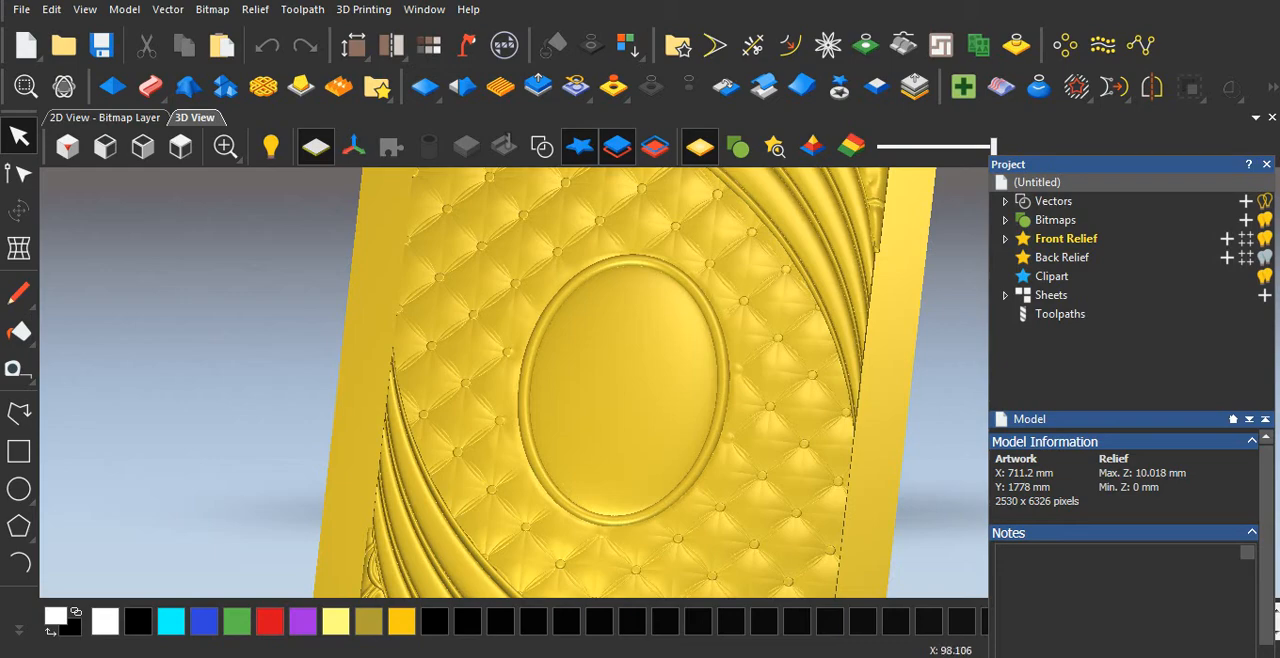
drag(677, 368, 650, 370)
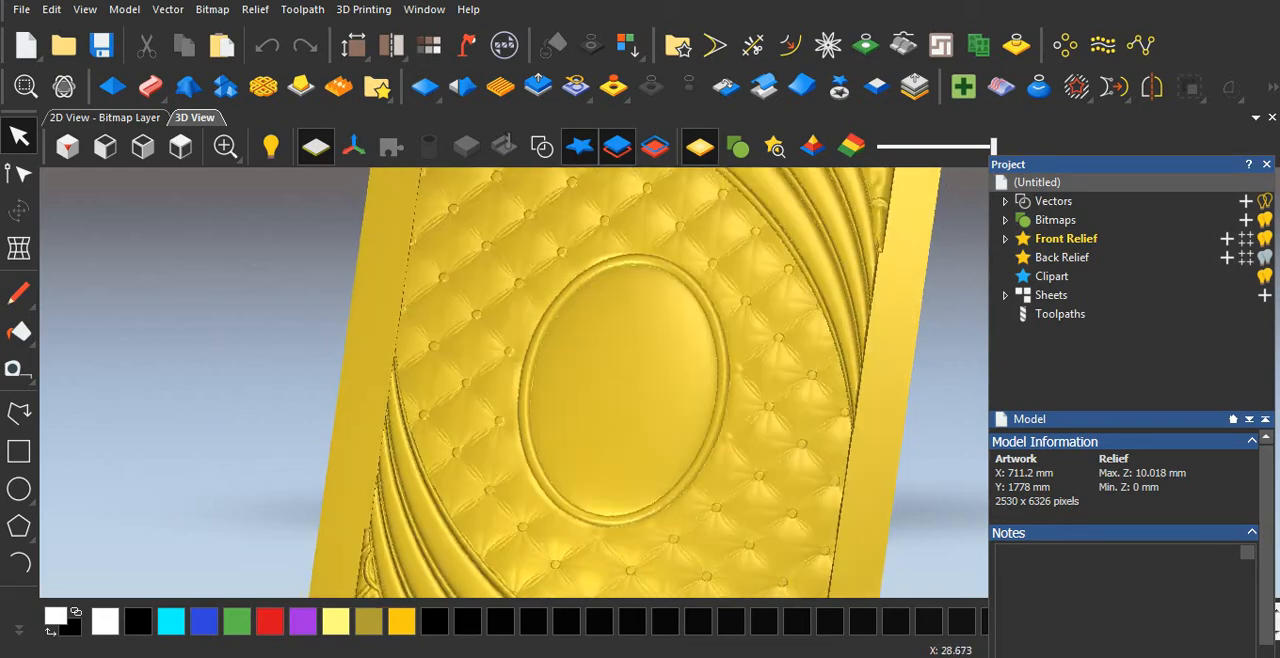
scroll(623, 388, up, 2)
scroll(625, 388, up, 2)
scroll(660, 388, down, 2)
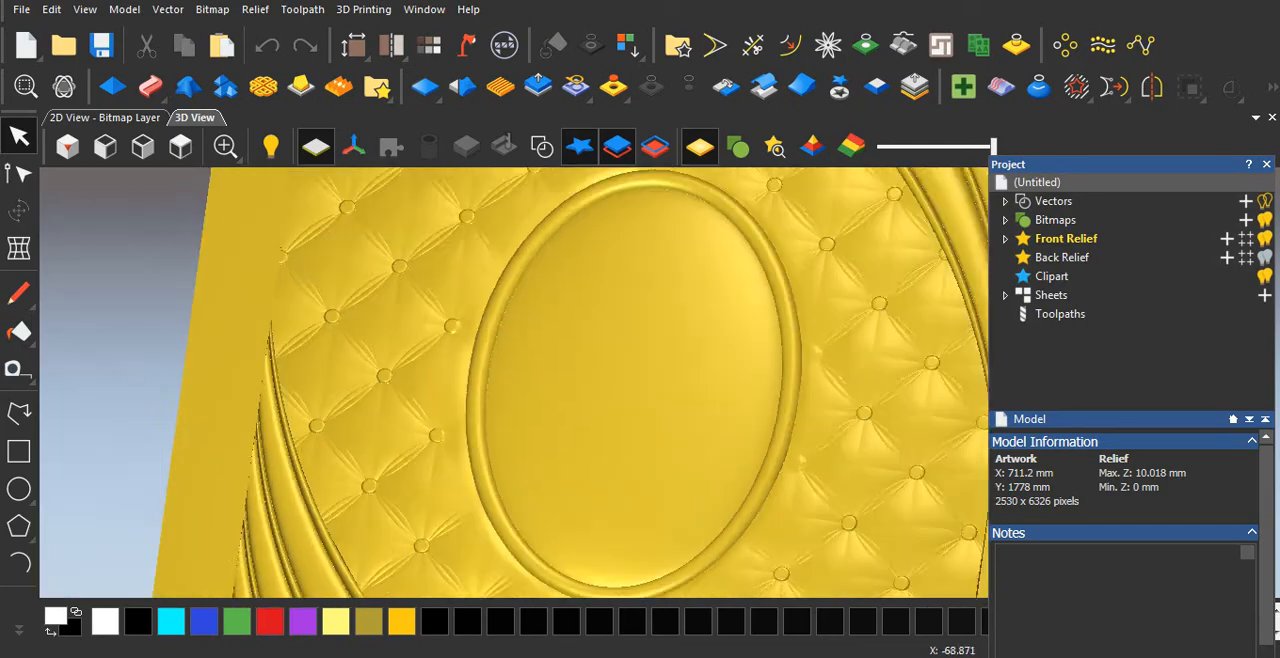
drag(660, 388, 697, 355)
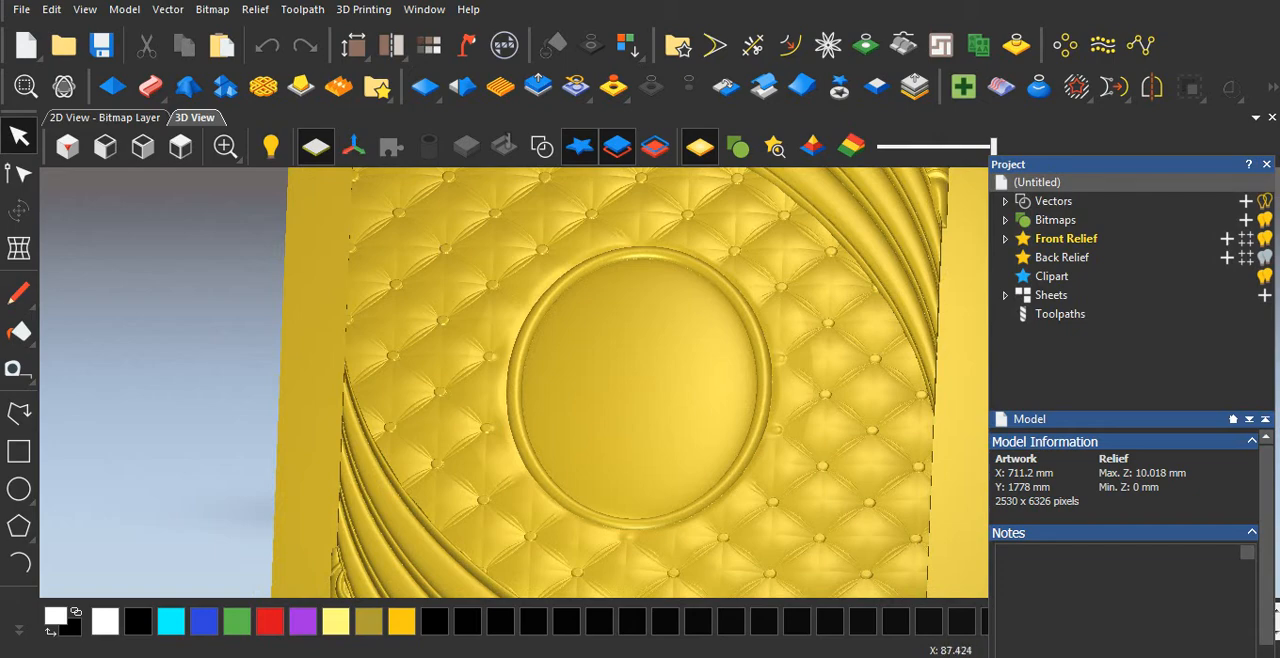
drag(600, 388, 625, 347)
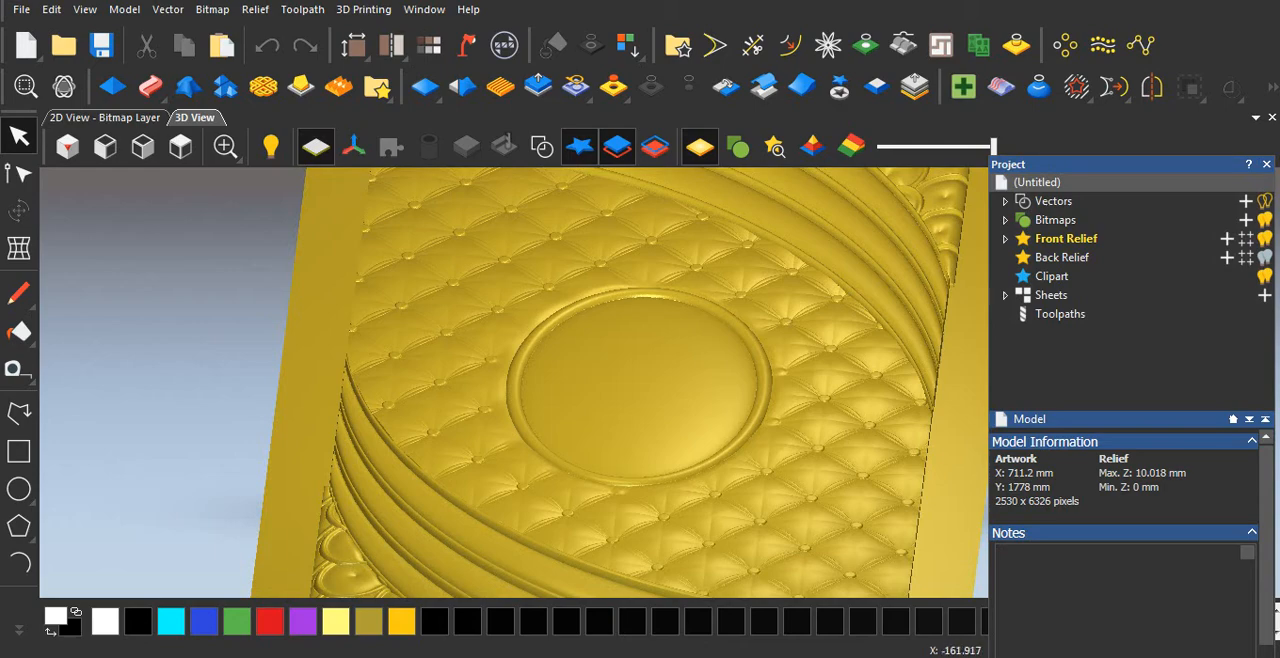
Inspect the domed oval and its tufted surround up close and from further out at several tilts.
scroll(660, 378, up, 2)
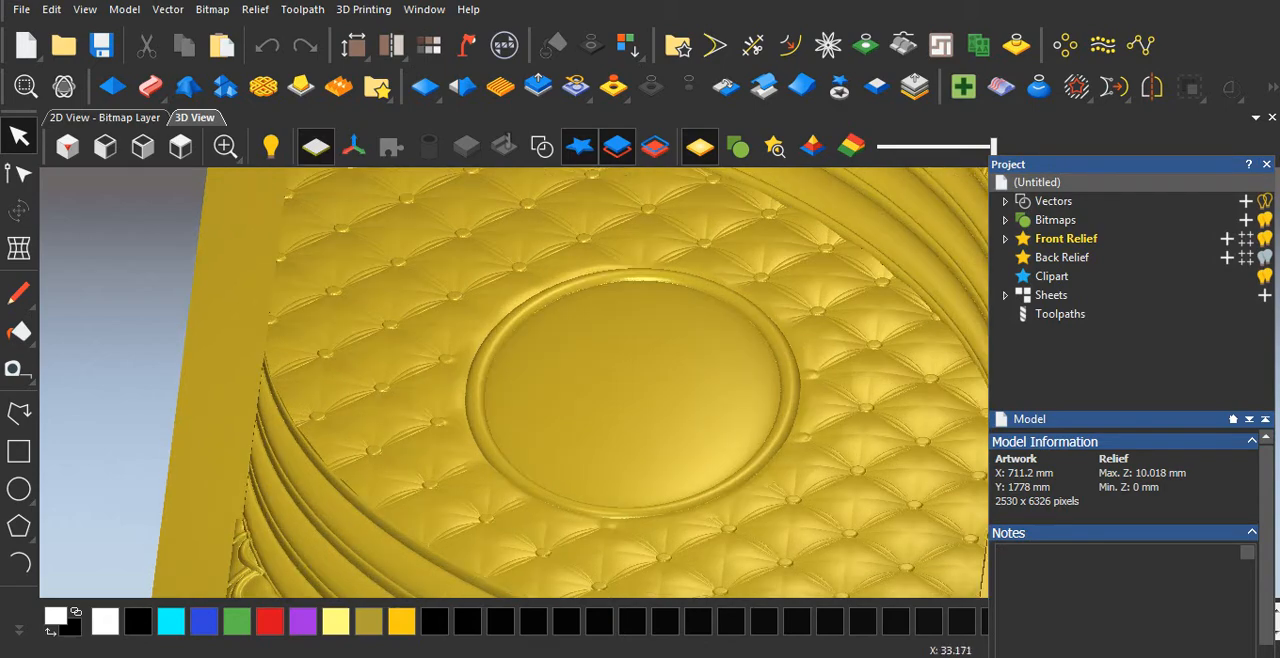
scroll(660, 378, down, 2)
drag(660, 378, 655, 412)
scroll(640, 400, up, 2)
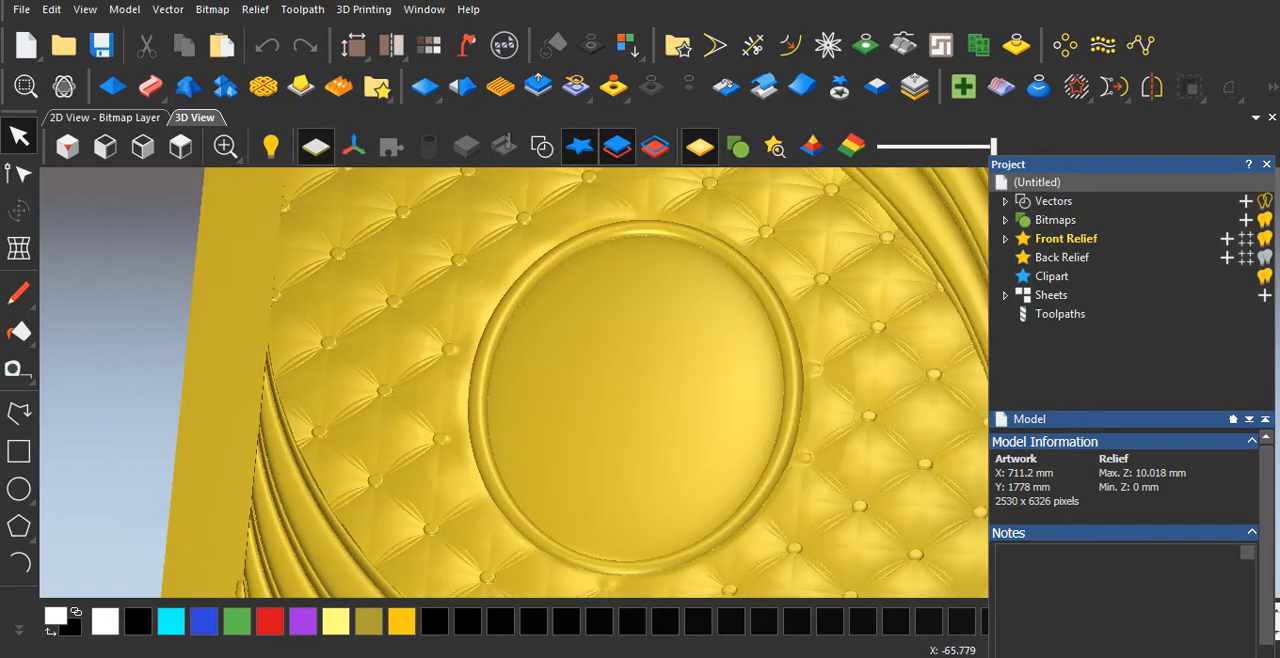
drag(1110, 164, 1142, 163)
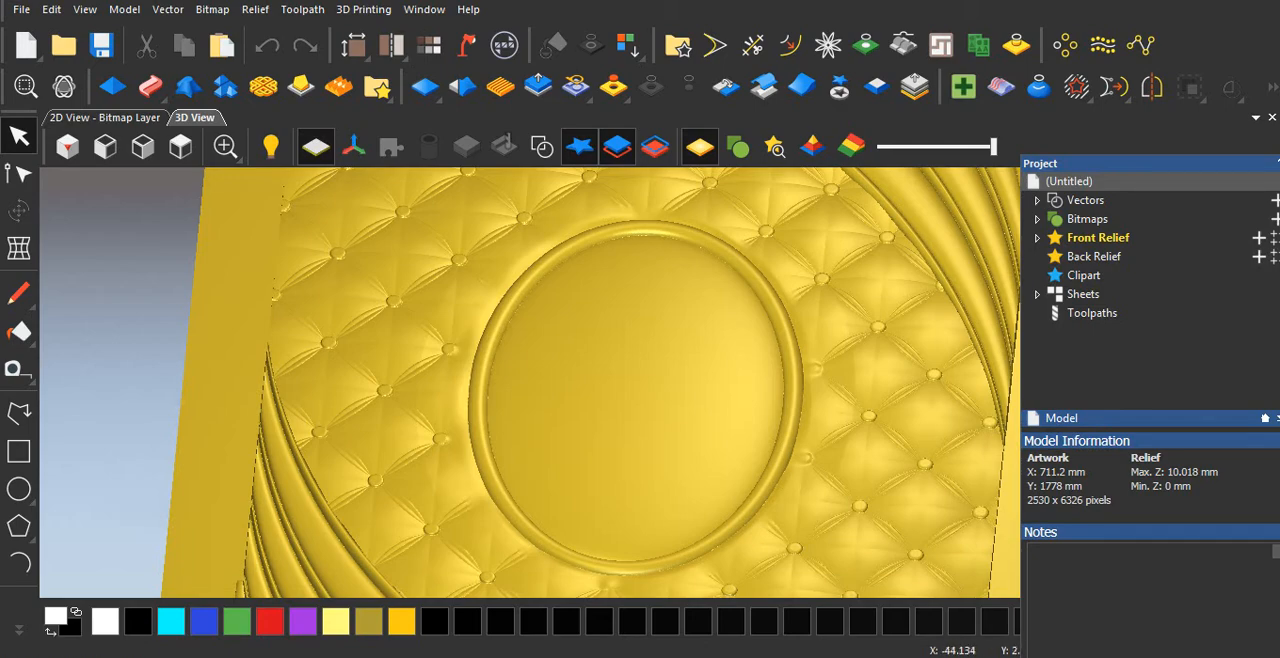
drag(610, 482, 570, 490)
scroll(552, 448, down, 4)
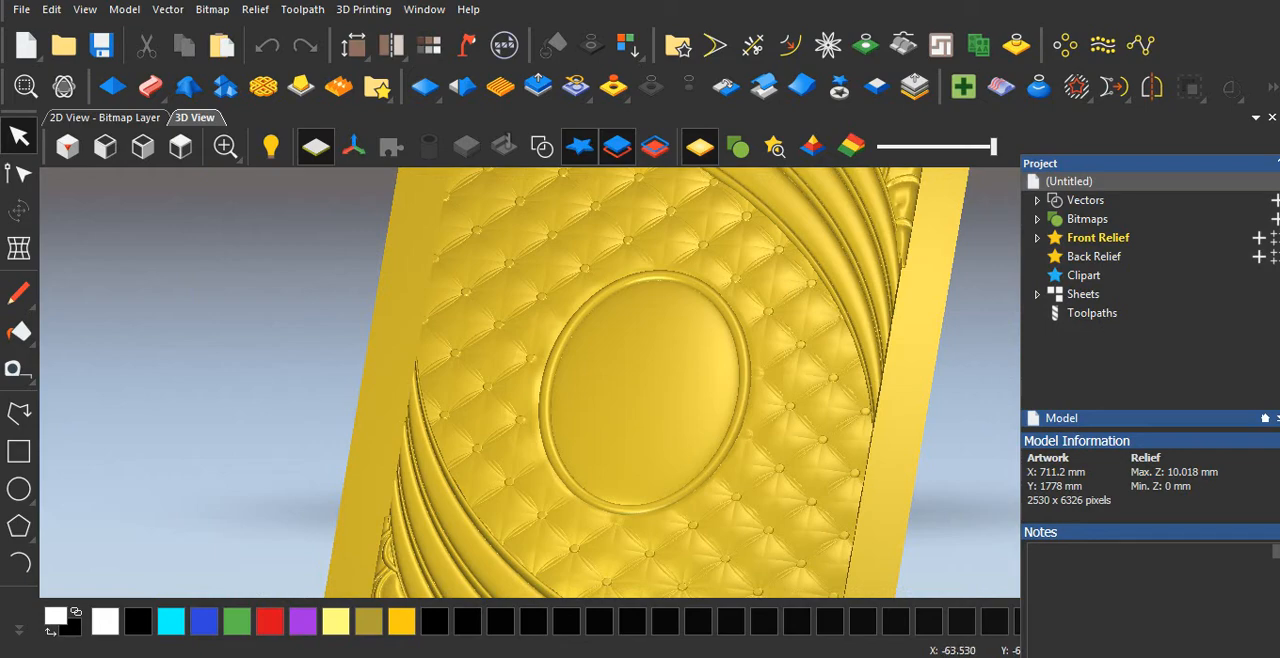
drag(588, 445, 595, 412)
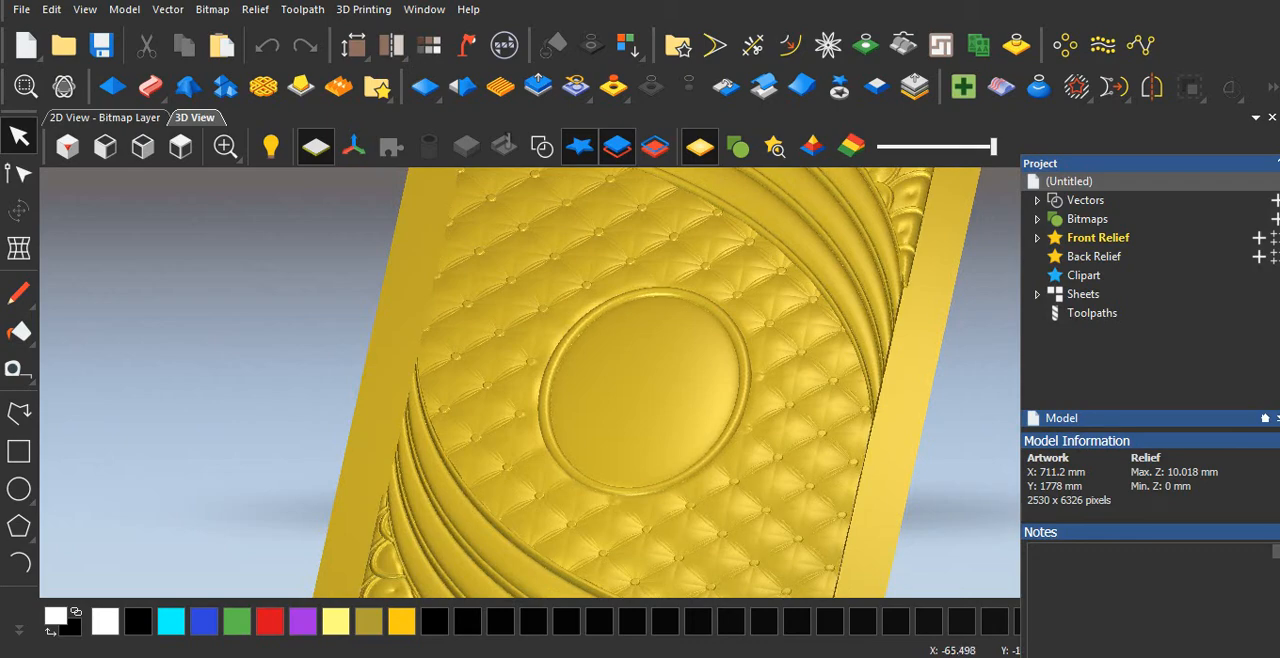
mouse_move(592, 445)
mouse_down()
mouse_move(595, 411)
mouse_move(592, 444)
mouse_up()
scroll(595, 411, down, 2)
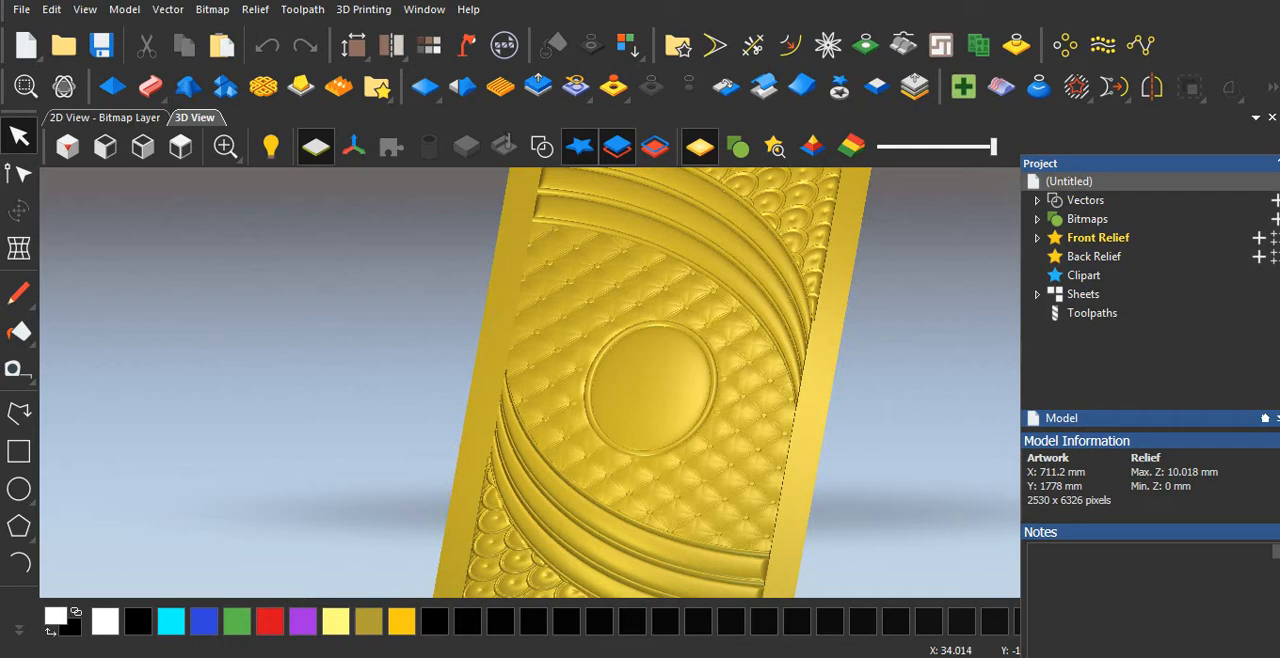
Reposition the floating Project panel, open the Create Triangle Mesh tool and place its dialog so that the Create command is within reach.
drag(1150, 163, 1151, 150)
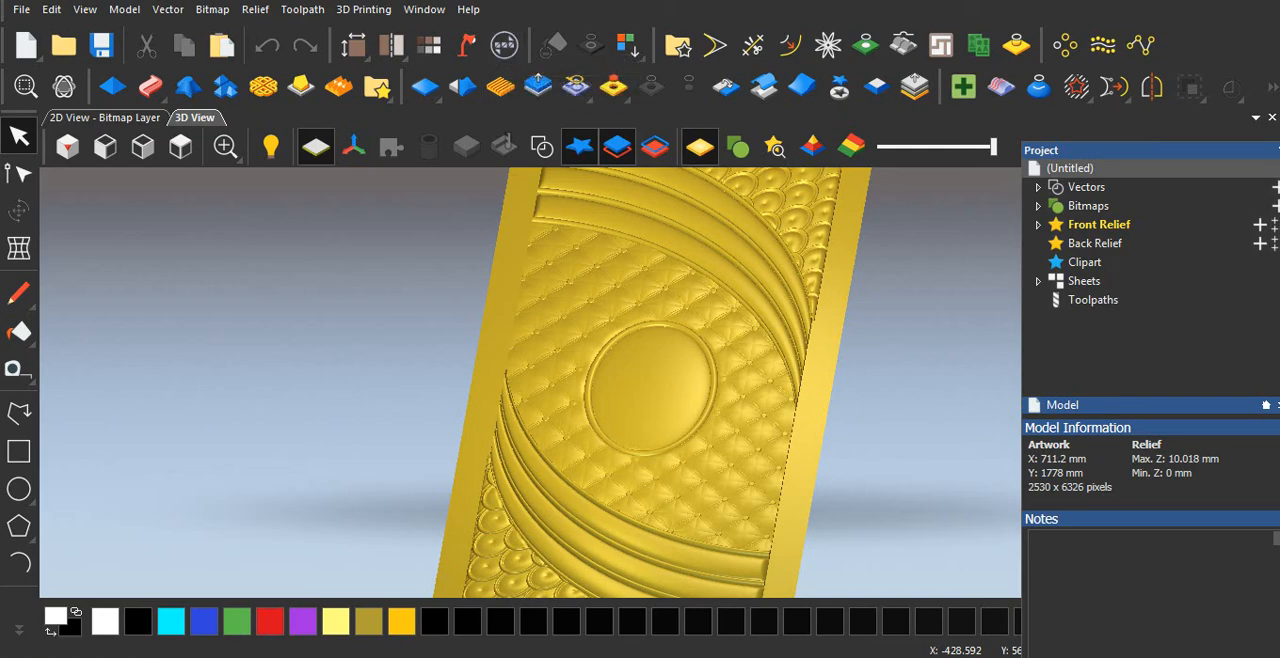
drag(1132, 150, 1110, 90)
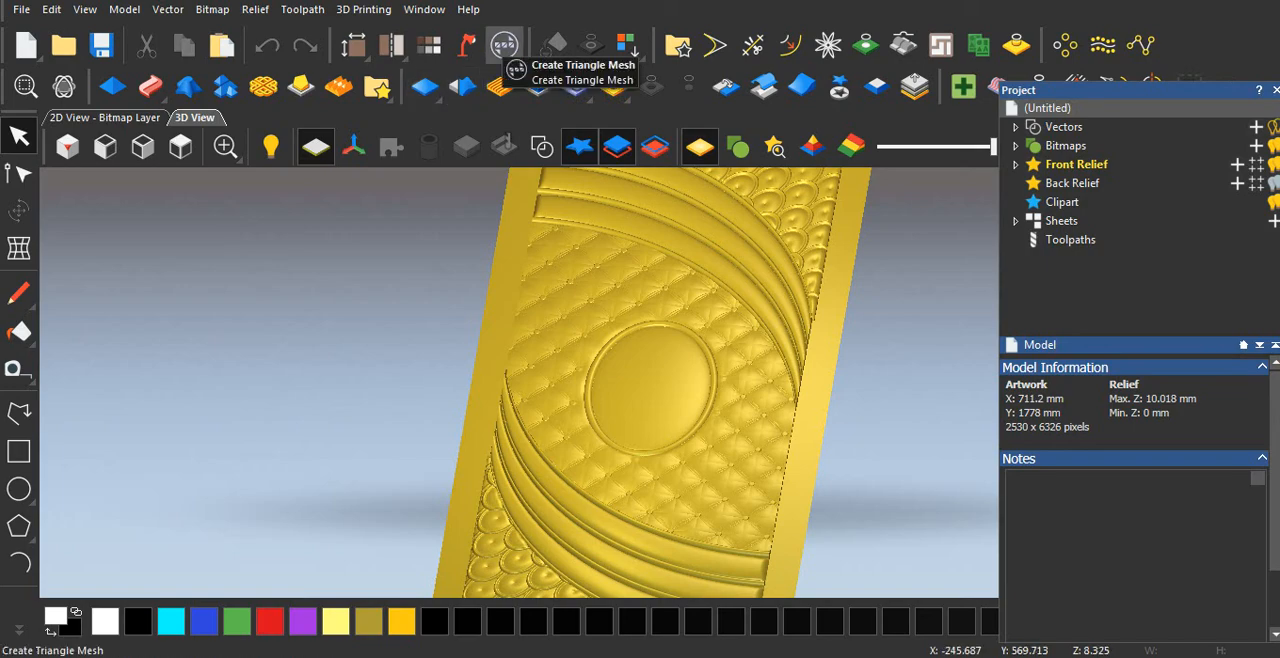
click(504, 44)
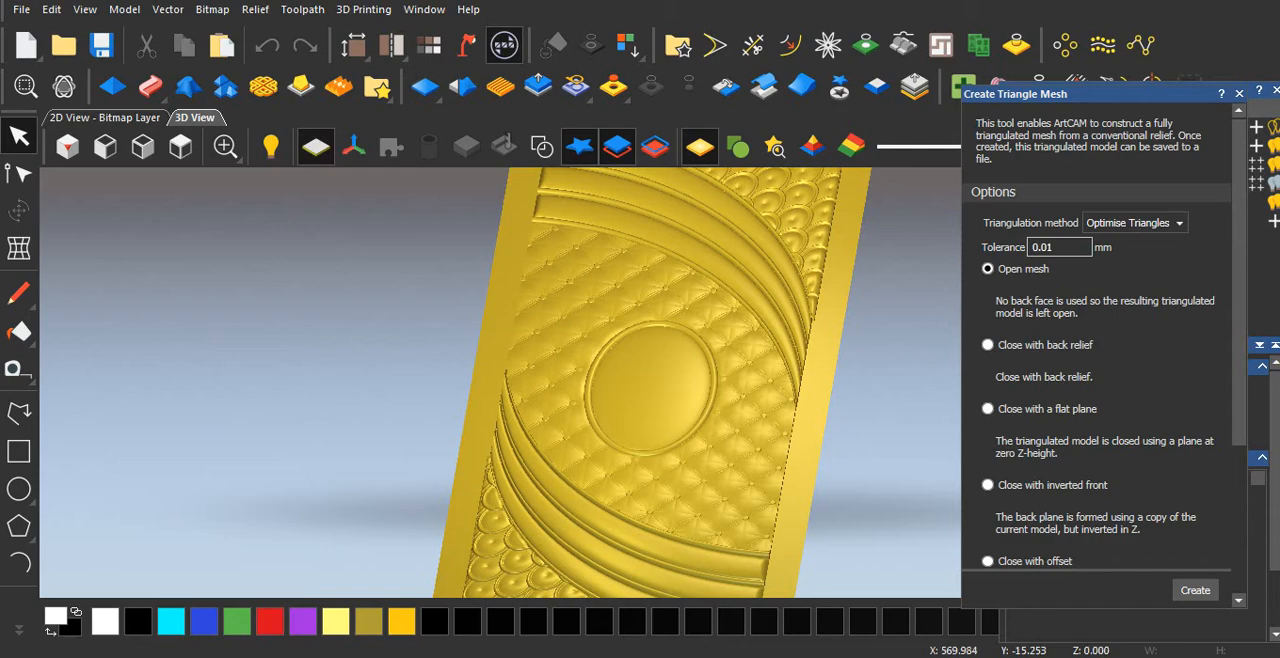
drag(1090, 94, 1010, 0)
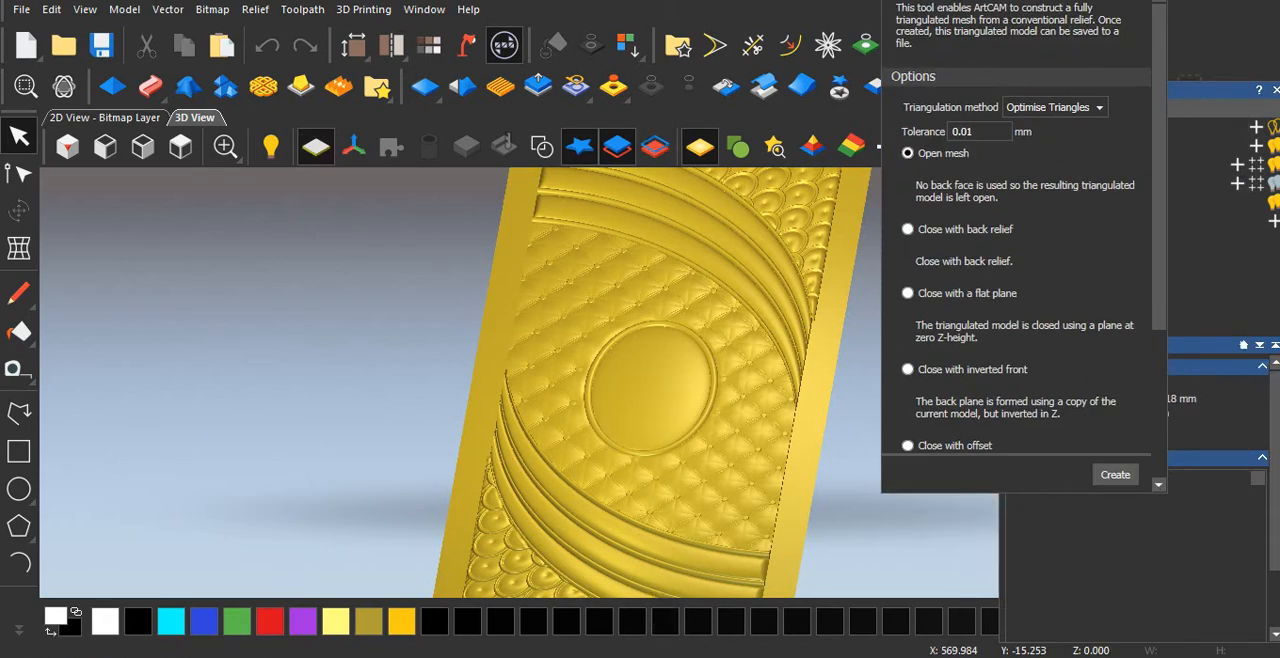
Review the Create Triangle Mesh options from triangulation method to triangle size limit, widening the dialog for easier reading.
scroll(1017, 260, down, 2)
scroll(1017, 260, up, 2)
scroll(1017, 260, down, 3)
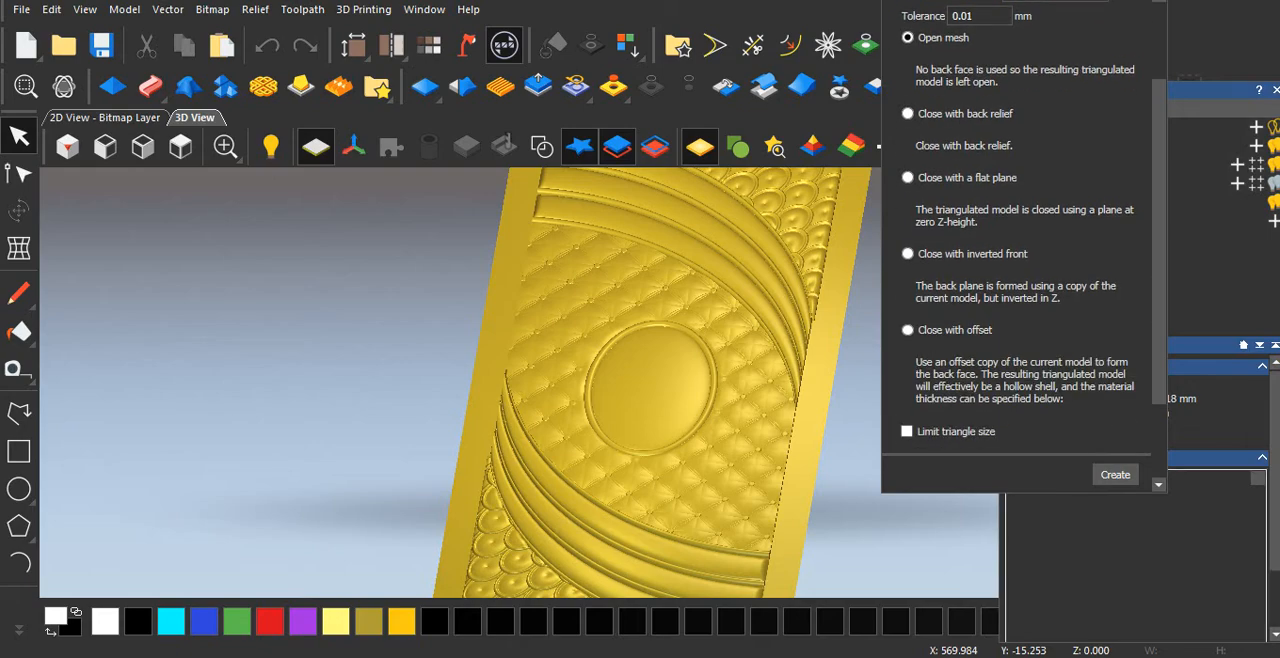
scroll(1020, 260, down, 3)
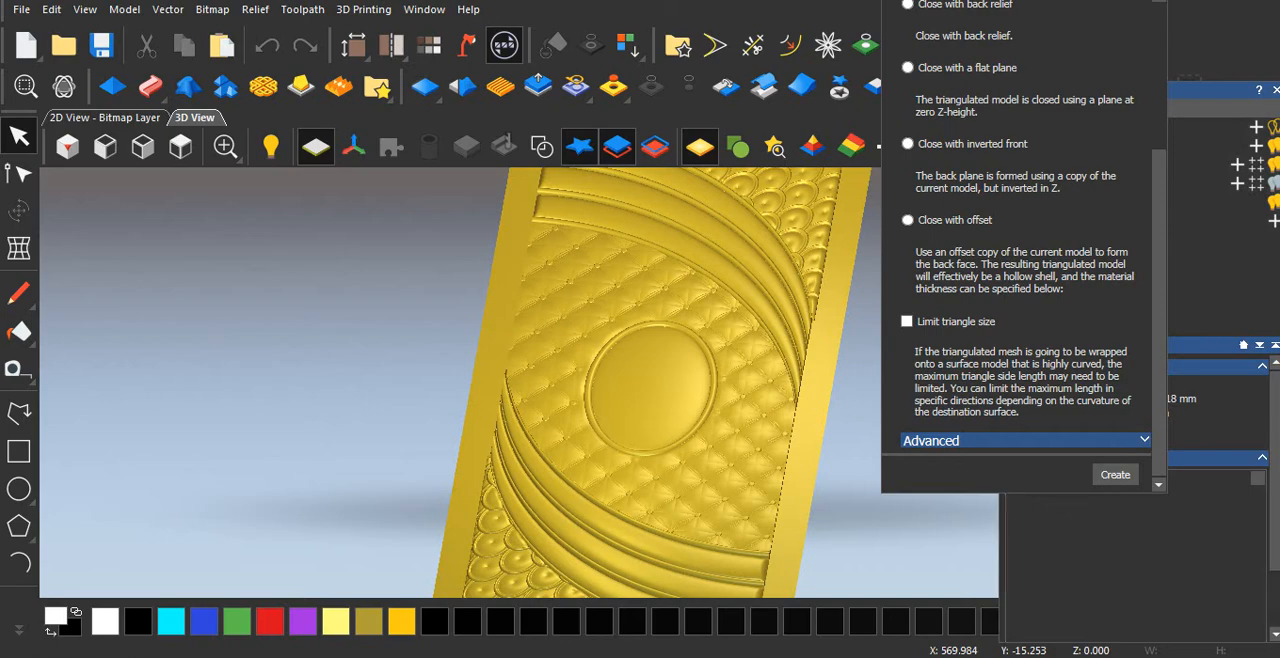
drag(1168, 290, 1224, 290)
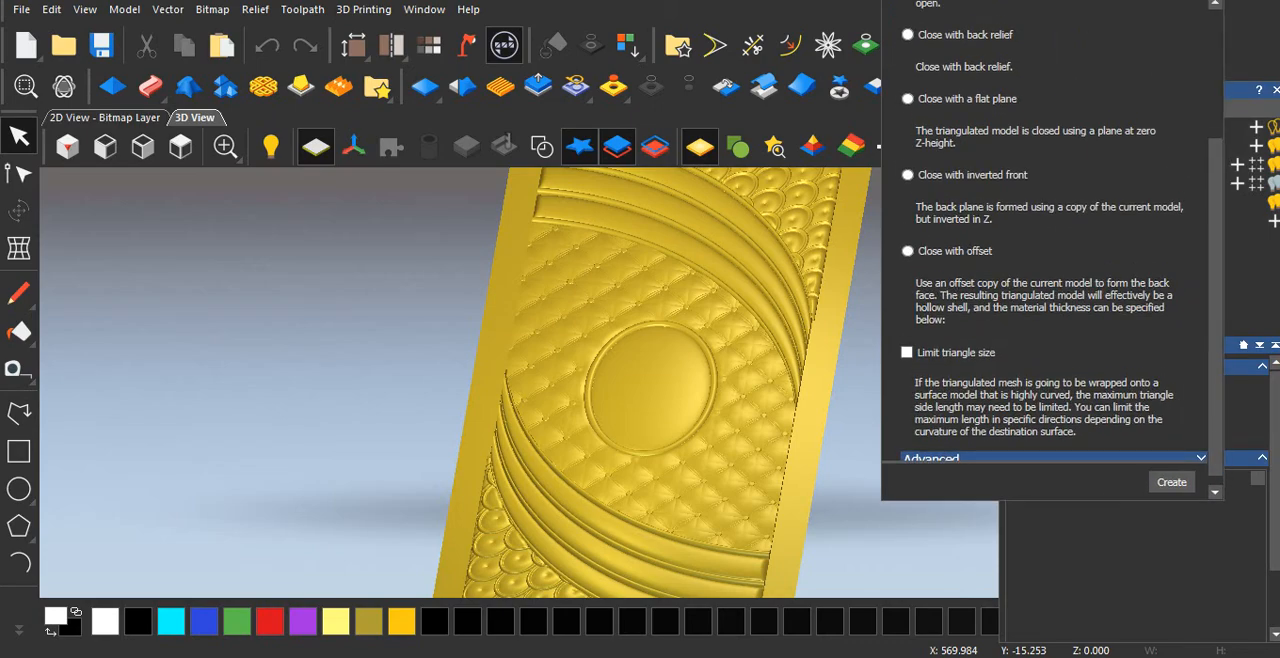
scroll(1050, 290, up, 3)
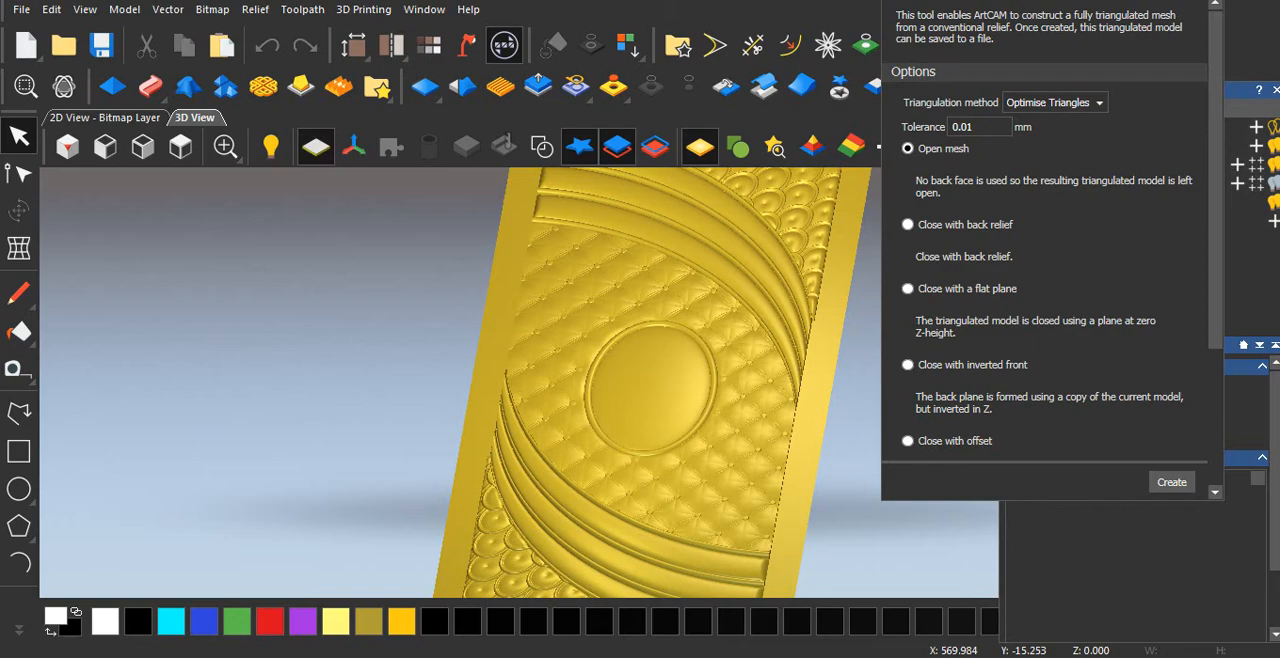
scroll(1050, 290, down, 1)
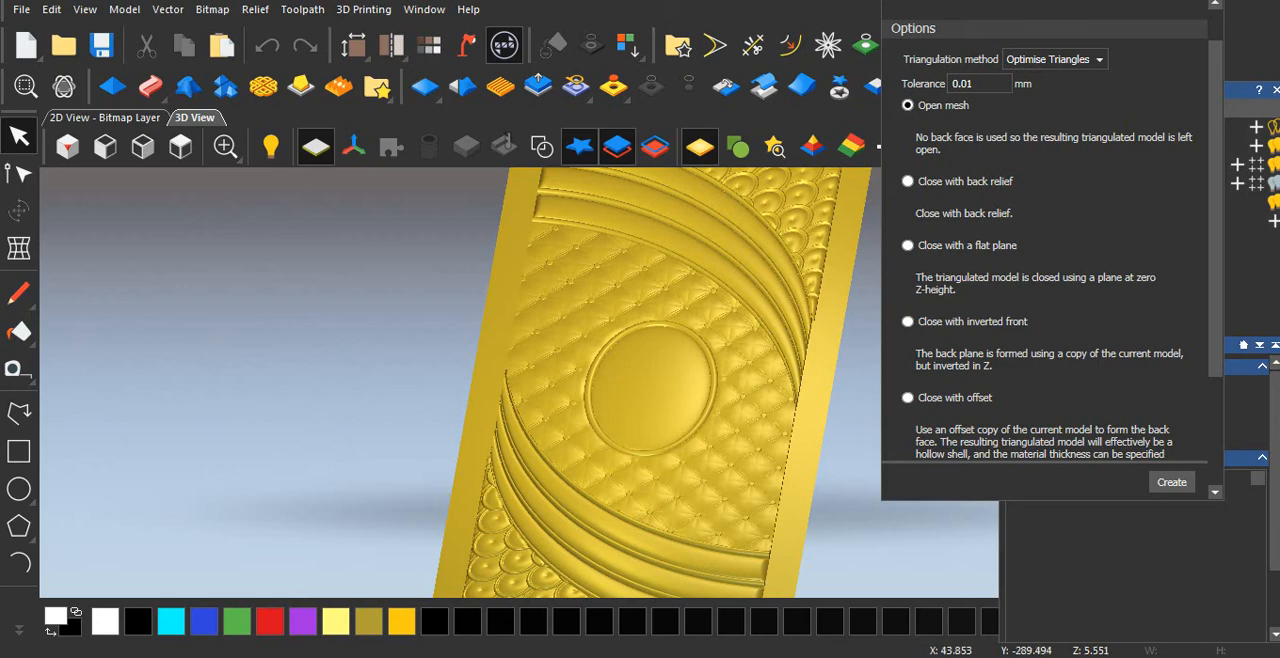
Tilt and turn the relief to examine its overall shape before meshing.
drag(619, 467, 607, 432)
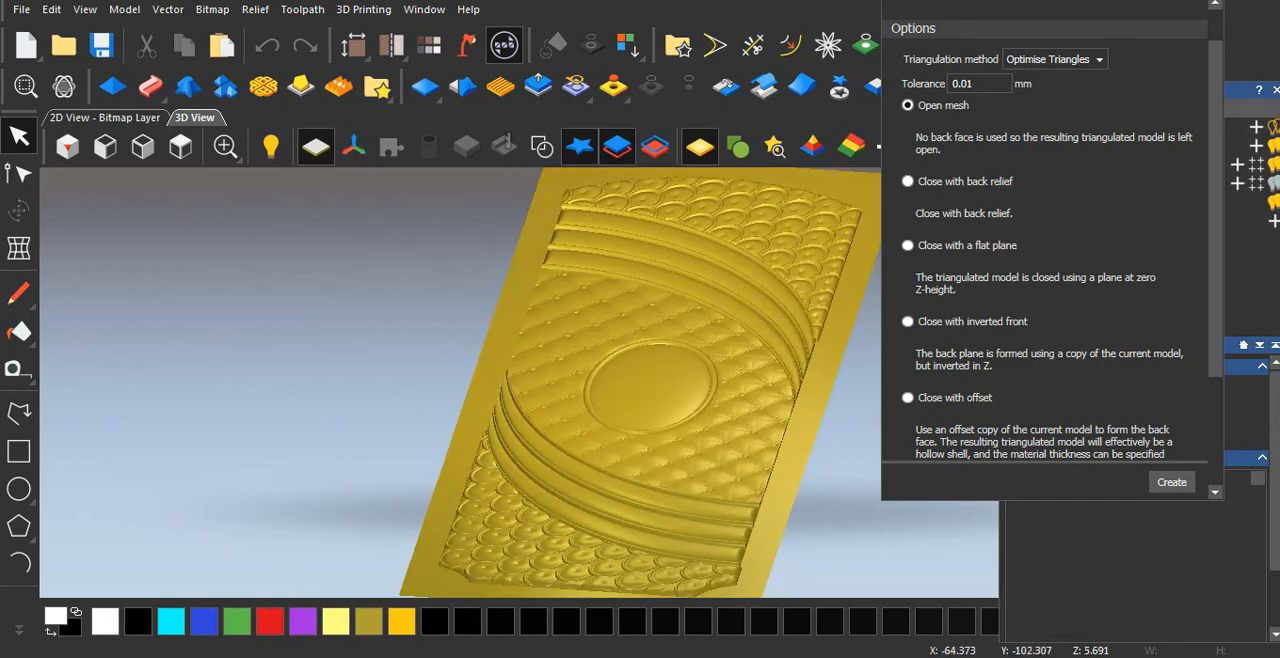
drag(597, 432, 632, 561)
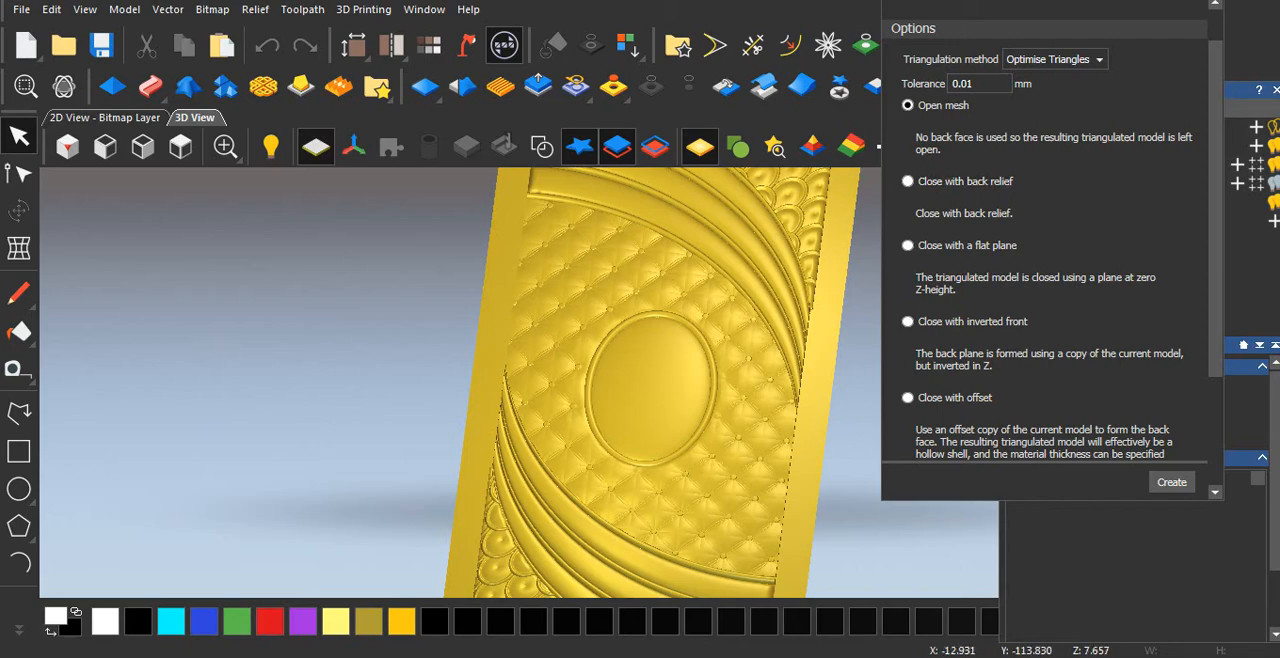
scroll(665, 470, down, 2)
middle_drag(718, 492, 704, 434)
middle_drag(706, 486, 688, 458)
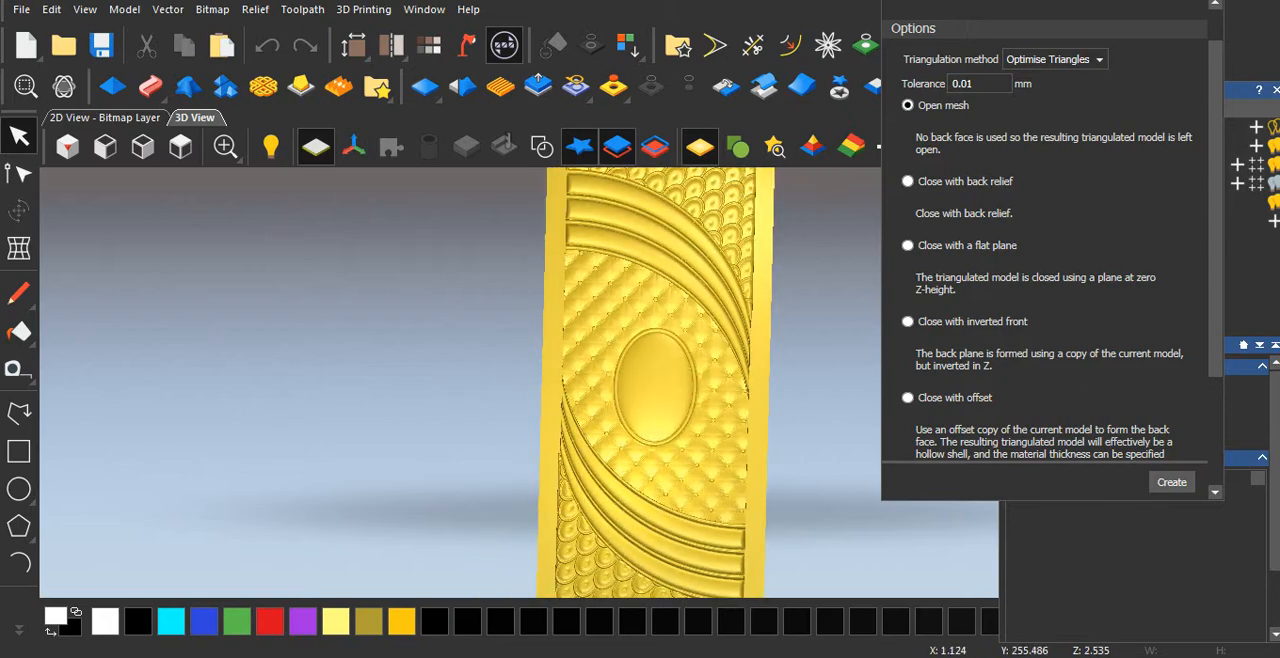
Examine the upper half of the relief, from the oval through the curved bands to the fish-scale area.
scroll(657, 299, up, 3)
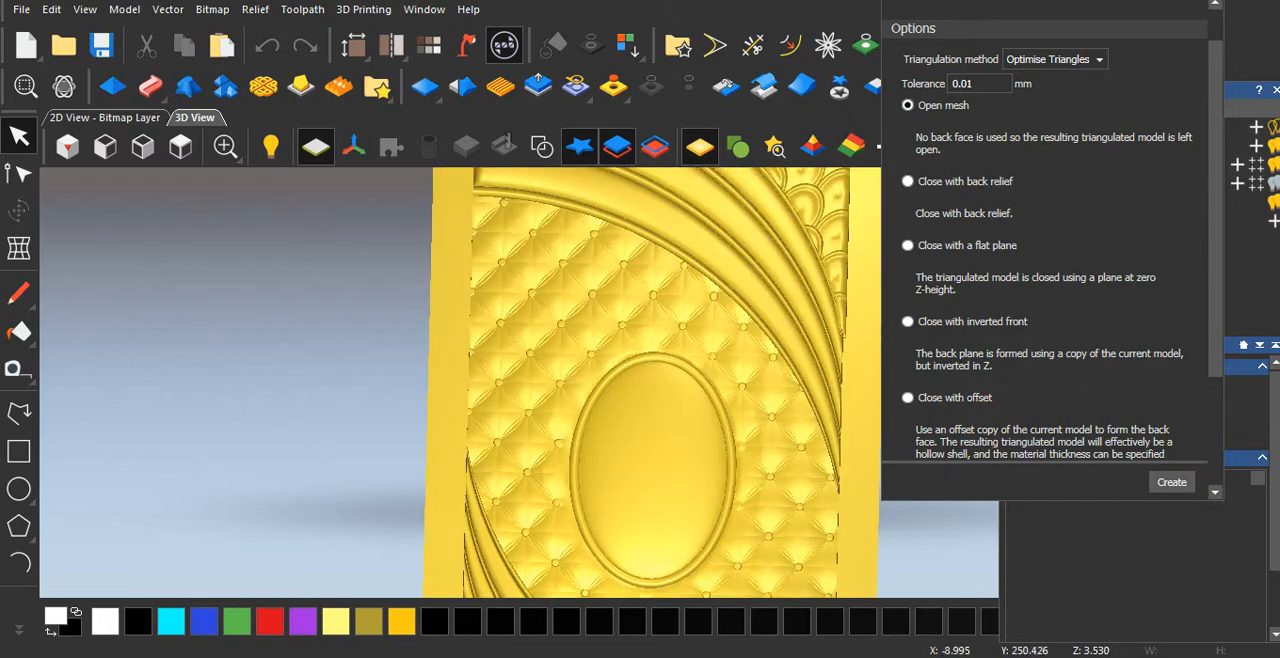
scroll(657, 380, down, 3)
scroll(655, 380, up, 1)
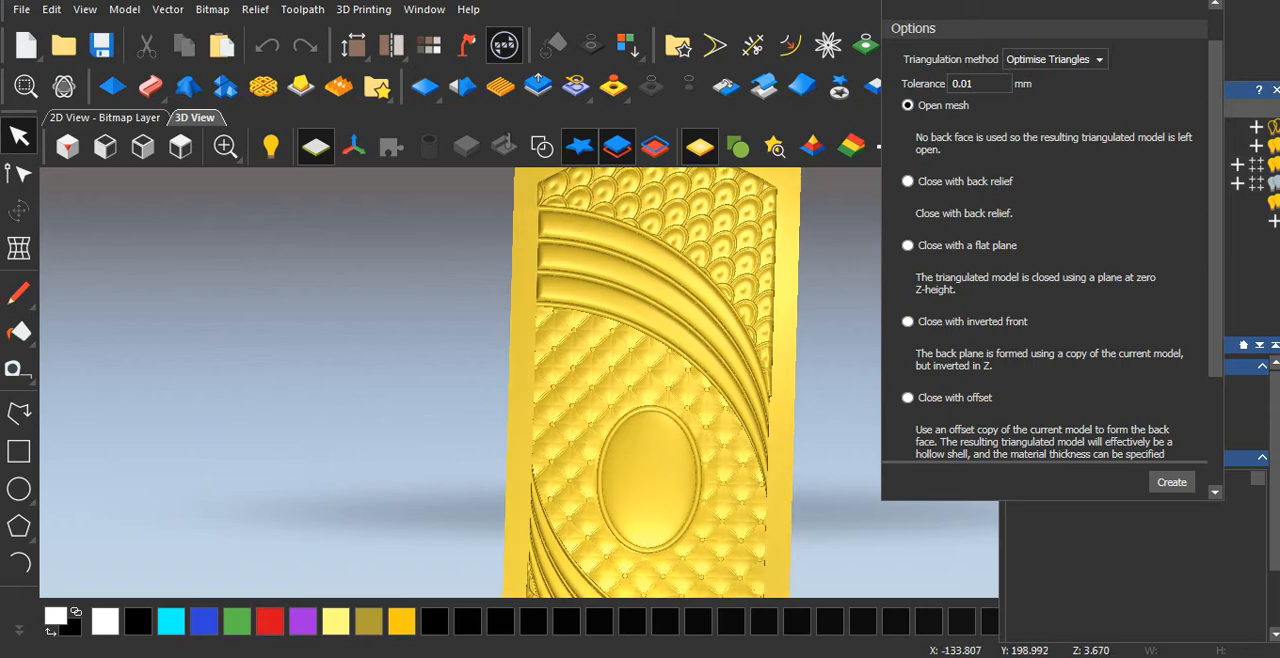
drag(570, 410, 545, 325)
scroll(545, 340, up, 1)
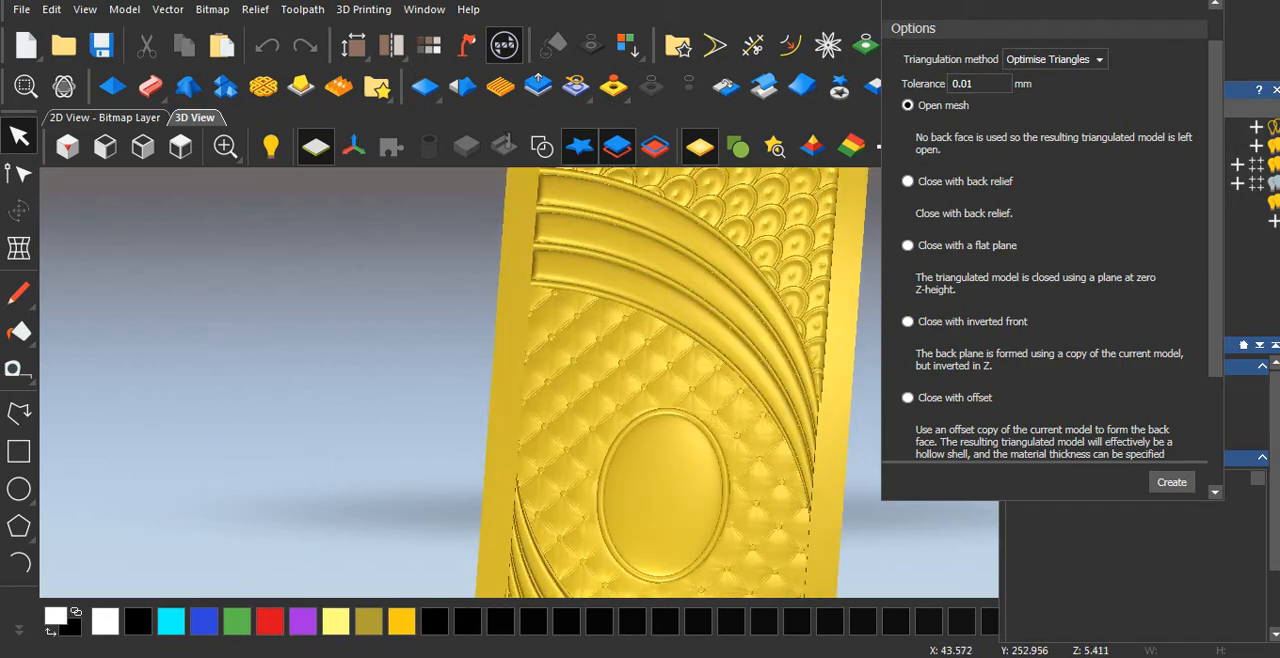
scroll(645, 350, up, 1)
scroll(655, 395, up, 1)
scroll(660, 385, down, 3)
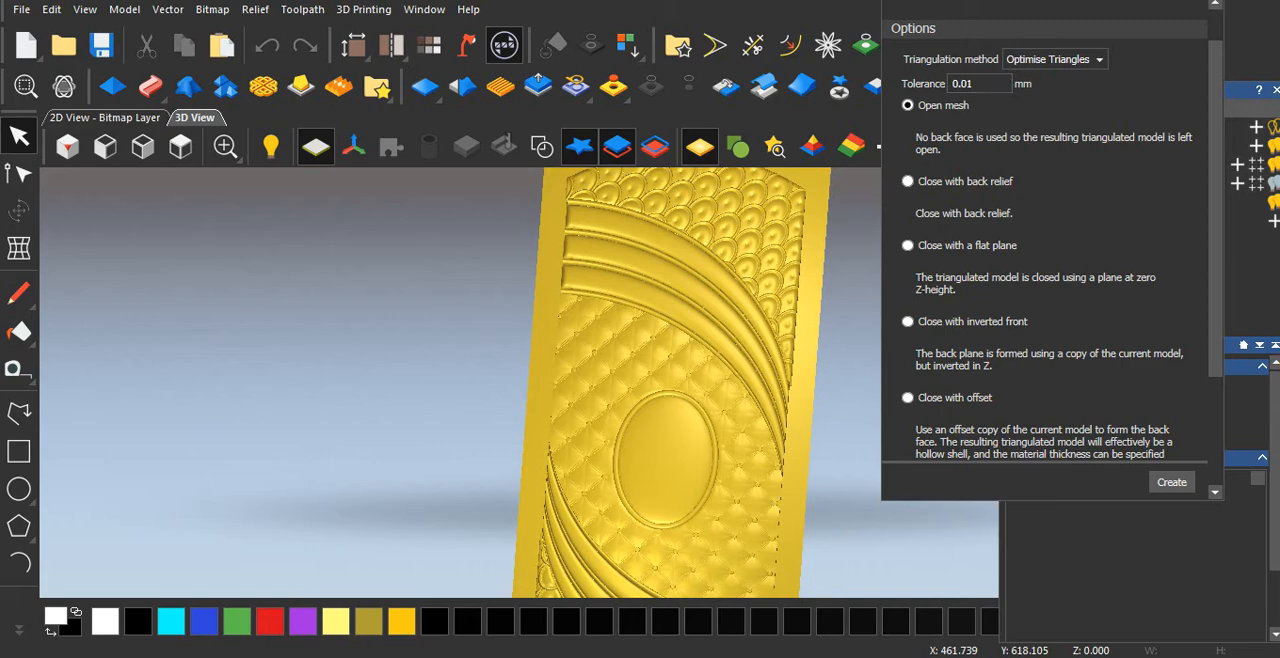
Create an open triangle mesh from the relief with the Optimise Triangles method and a 0.01 mm tolerance.
scroll(1045, 240, down, 2)
scroll(1045, 240, up, 4)
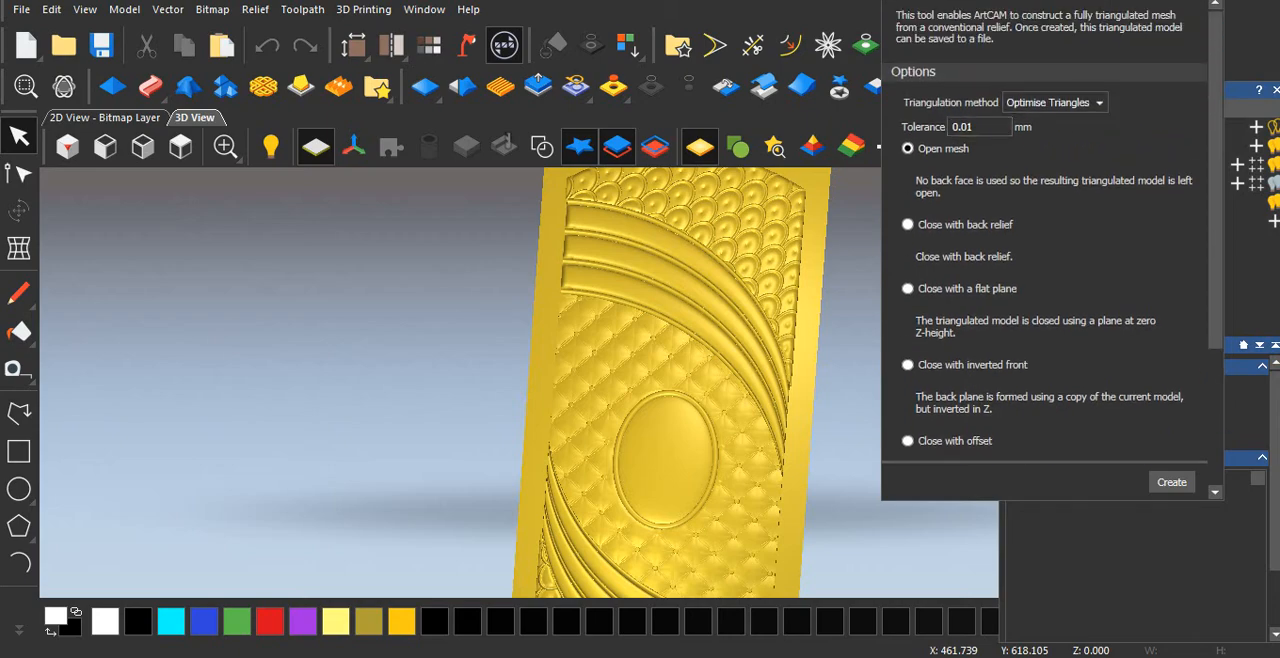
scroll(1050, 240, down, 5)
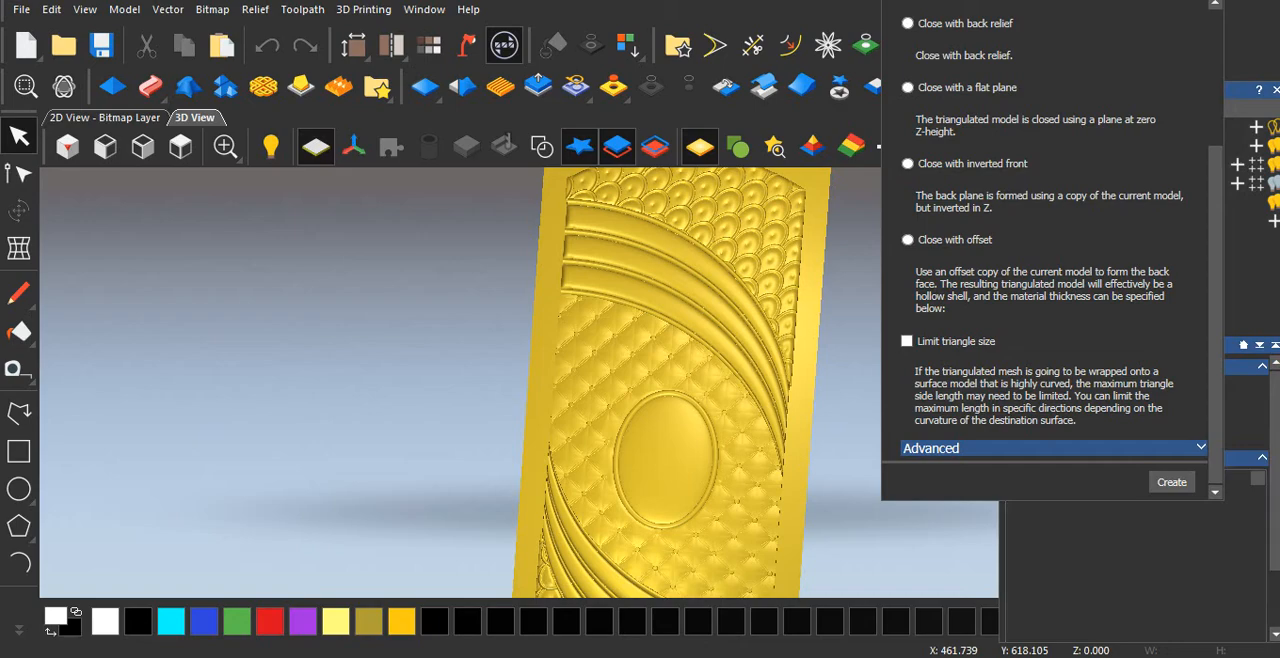
click(1171, 482)
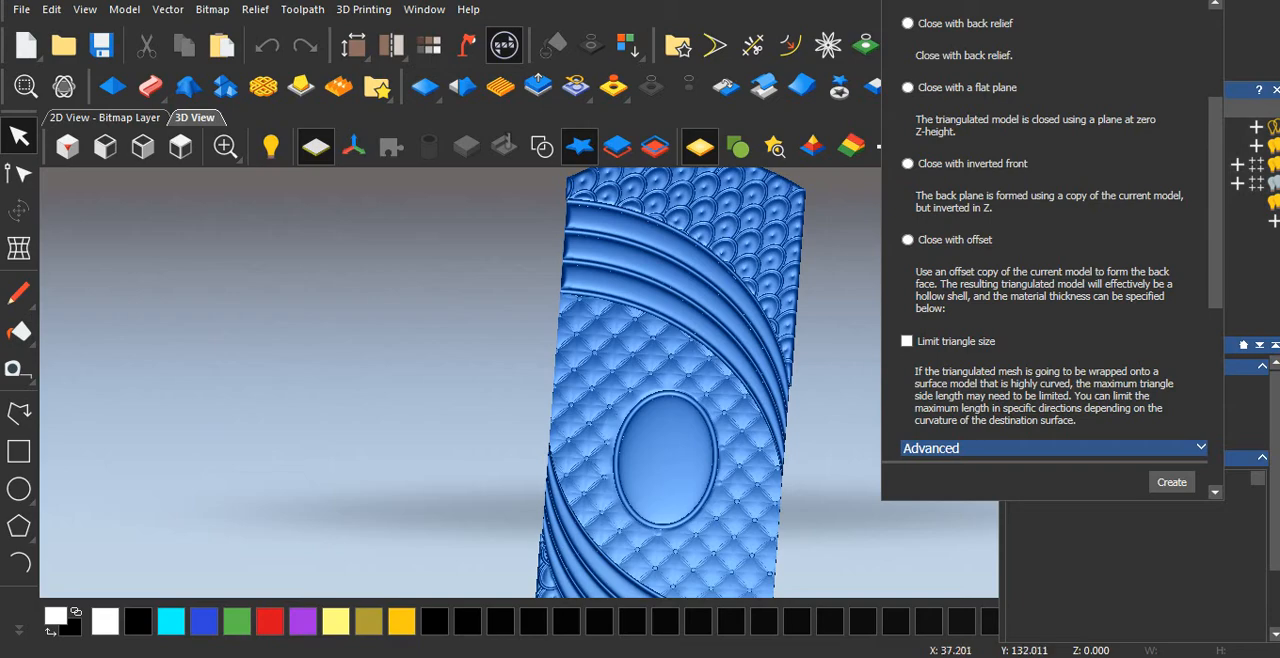
Inspect the generated mesh's tufted buttons and oval rim up close from different tilts.
scroll(660, 383, up, 2)
scroll(690, 430, up, 3)
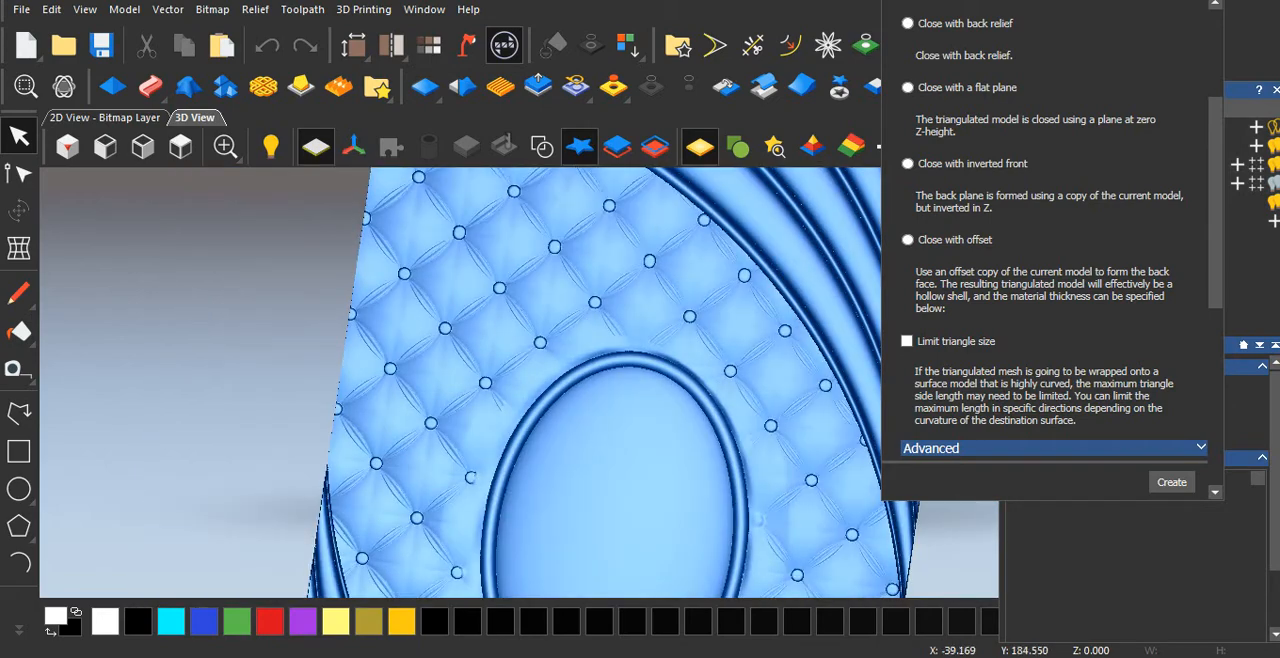
drag(640, 440, 652, 350)
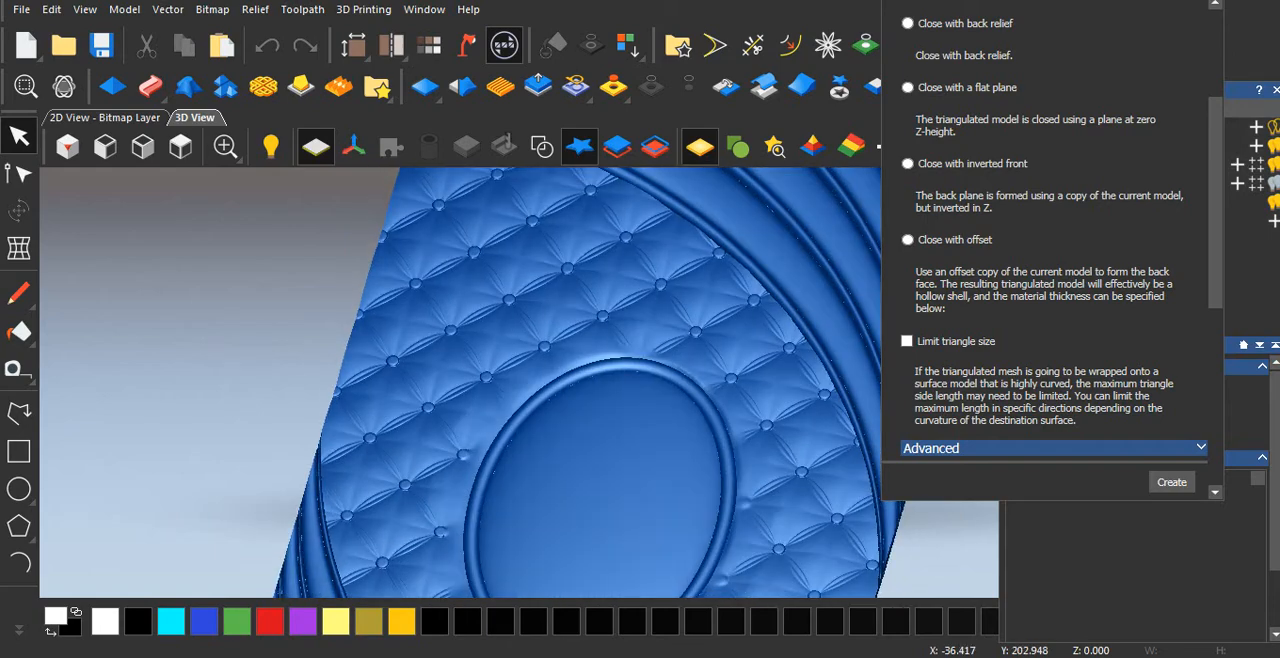
scroll(600, 370, up, 4)
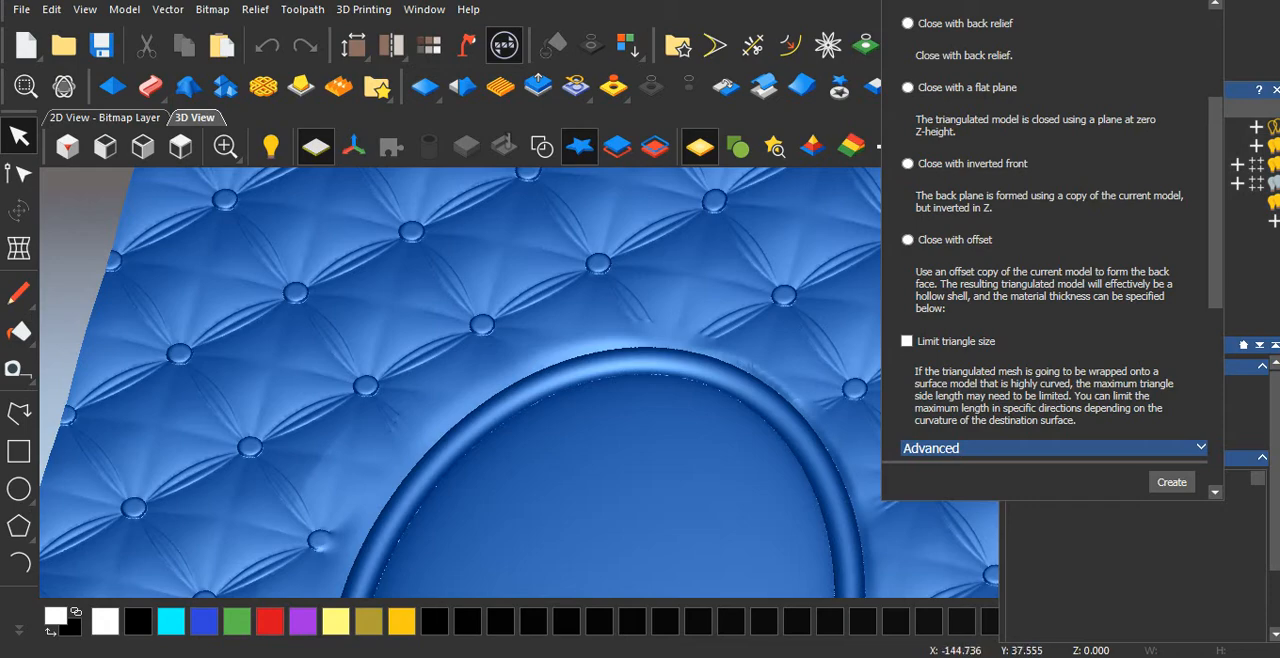
drag(420, 400, 446, 357)
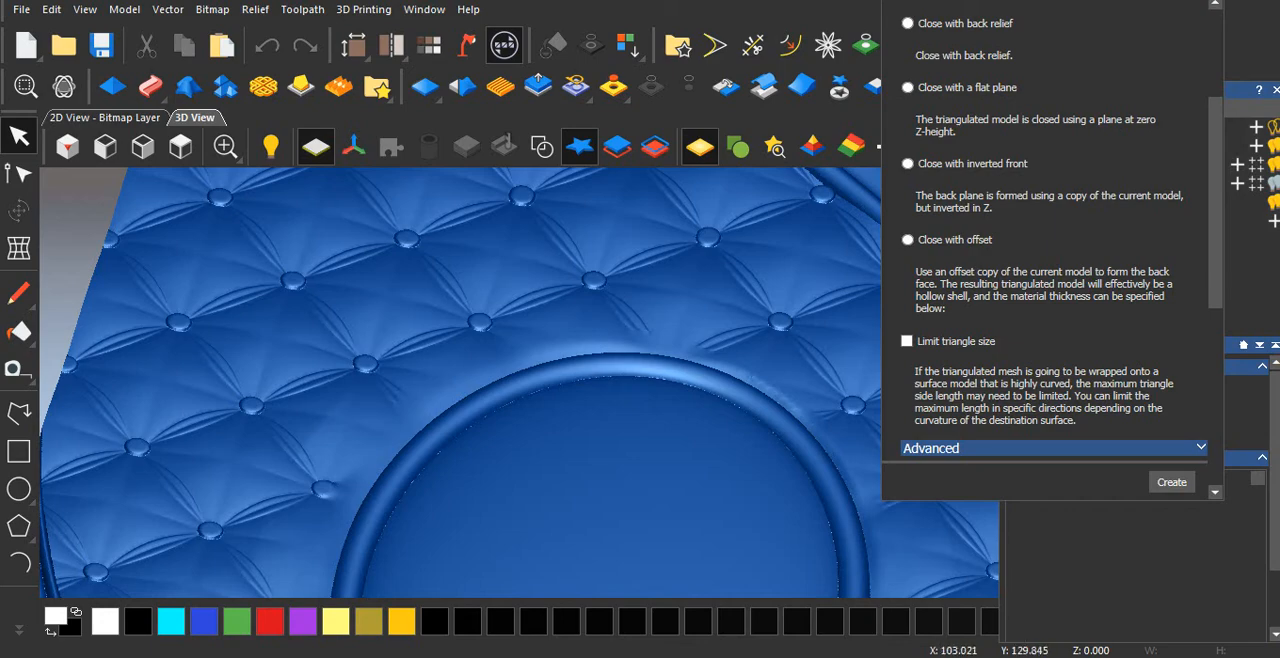
Start exporting the triangle mesh to the Desktop with Binary STL as the file type.
drag(1215, 202, 1215, 377)
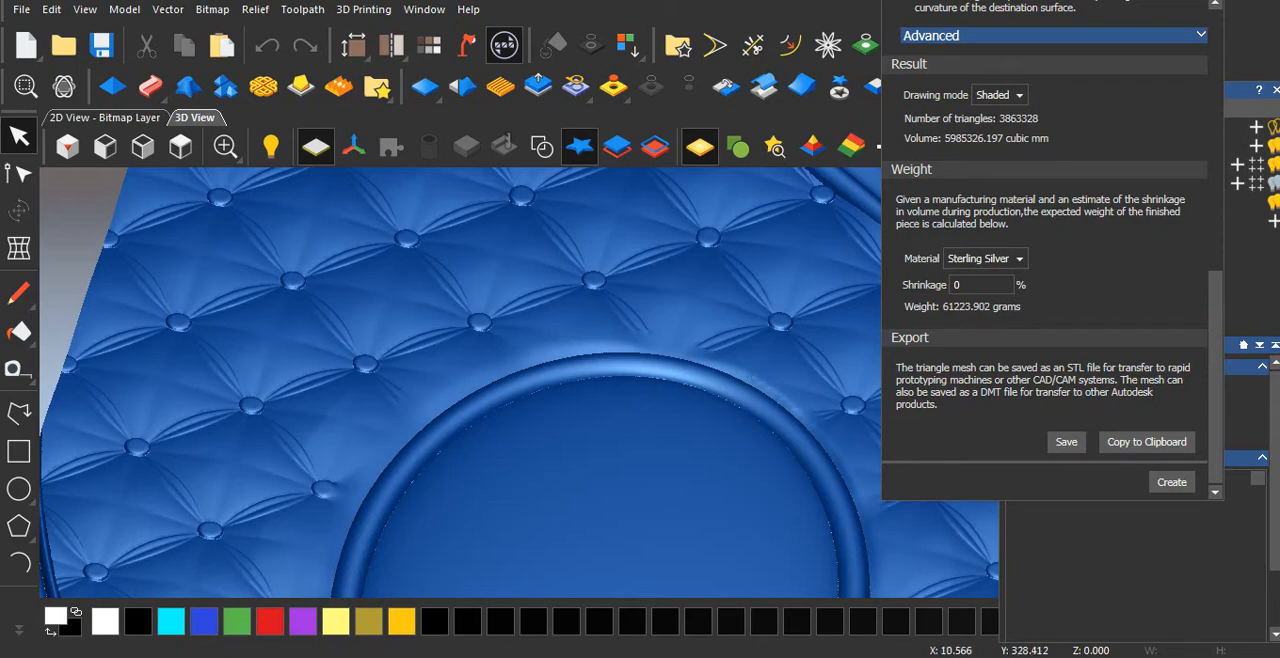
click(1066, 441)
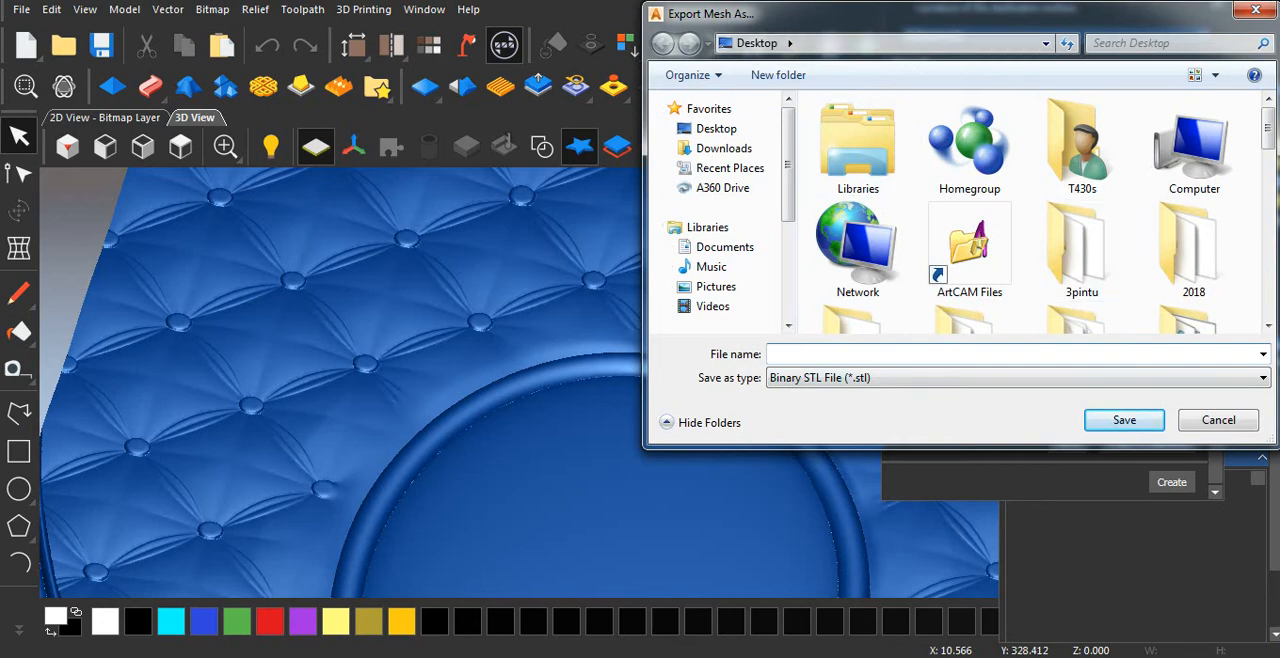
drag(900, 14, 506, 62)
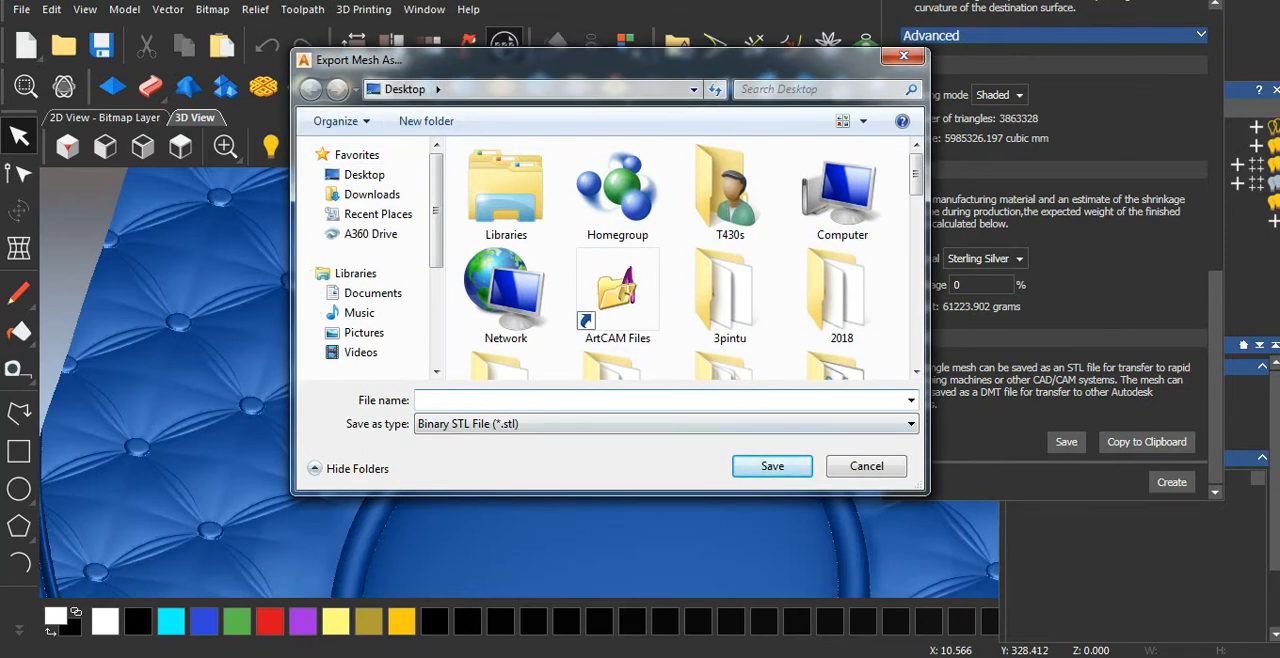
click(666, 424)
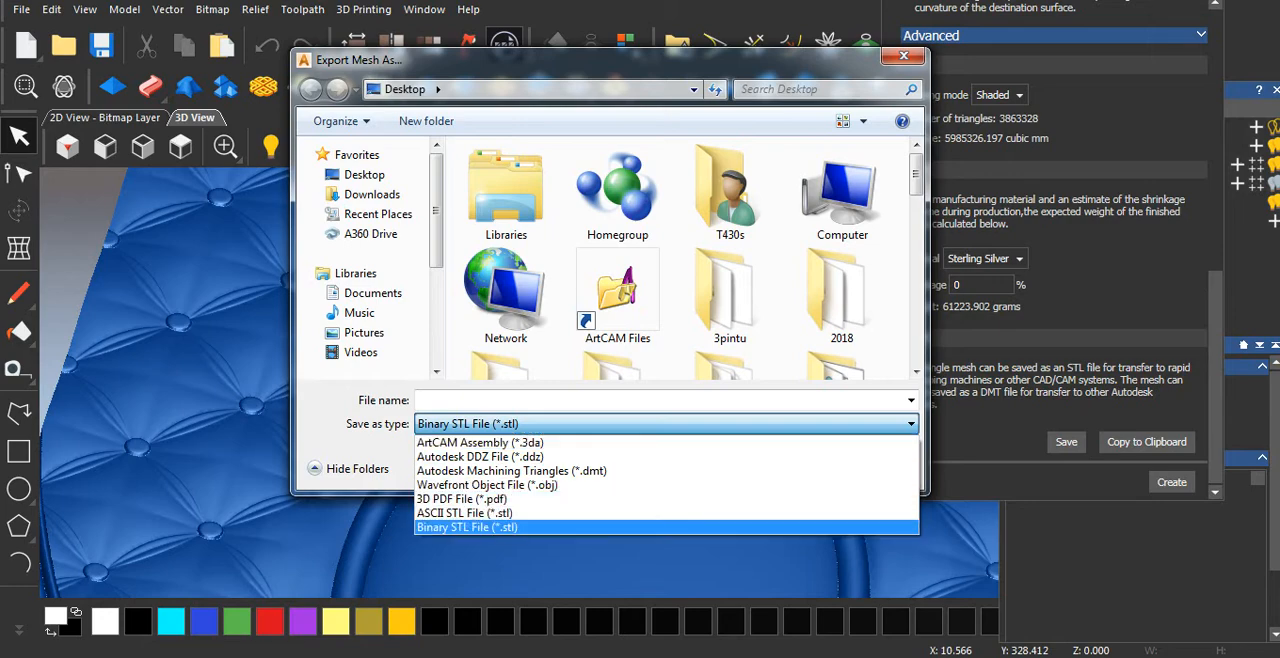
click(520, 527)
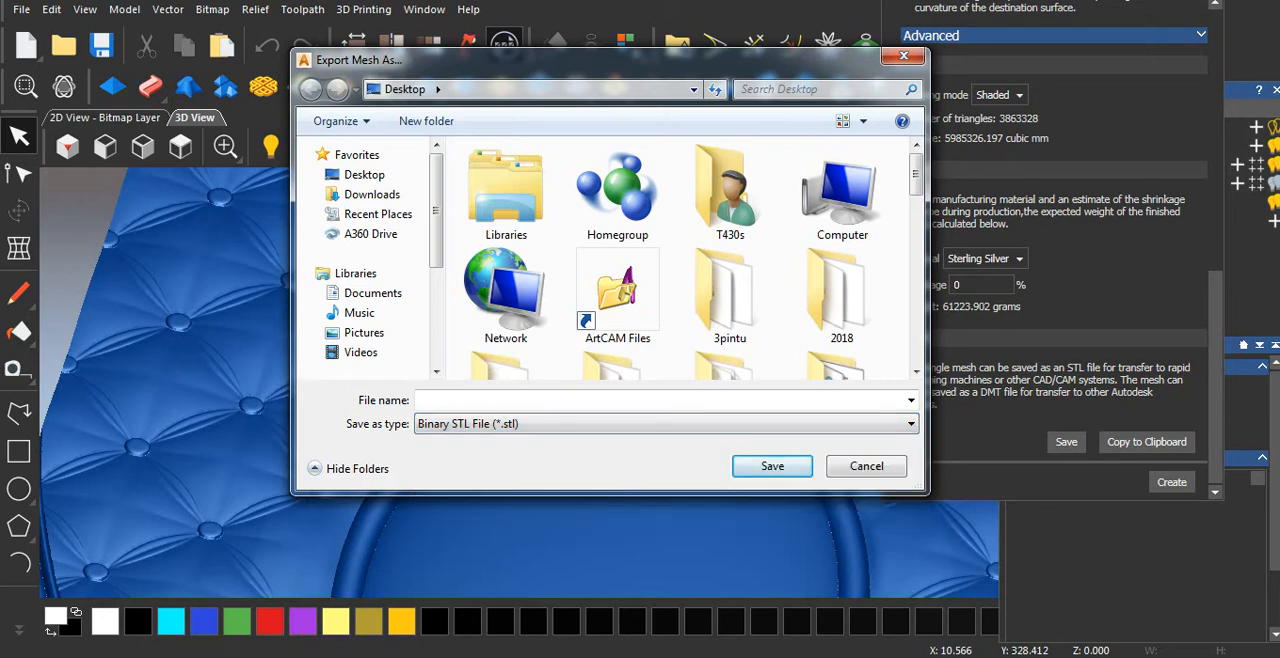
click(666, 424)
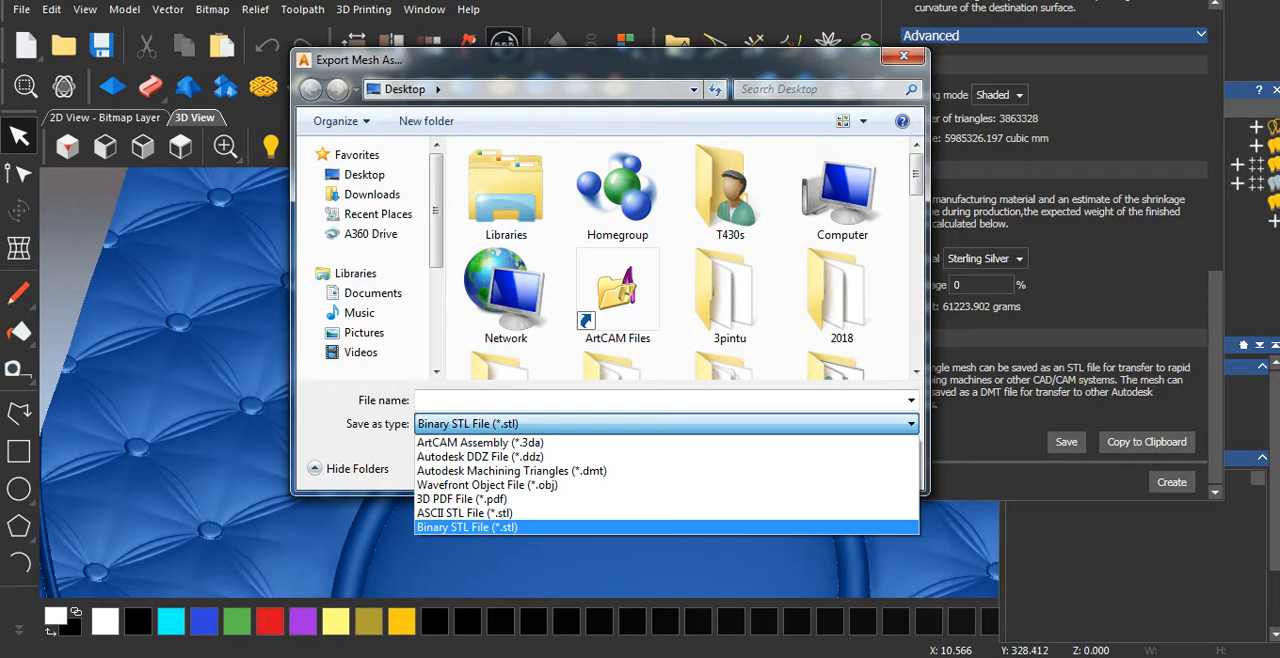
click(467, 527)
Name the exported mesh file pintu1 and save it.
click(560, 400)
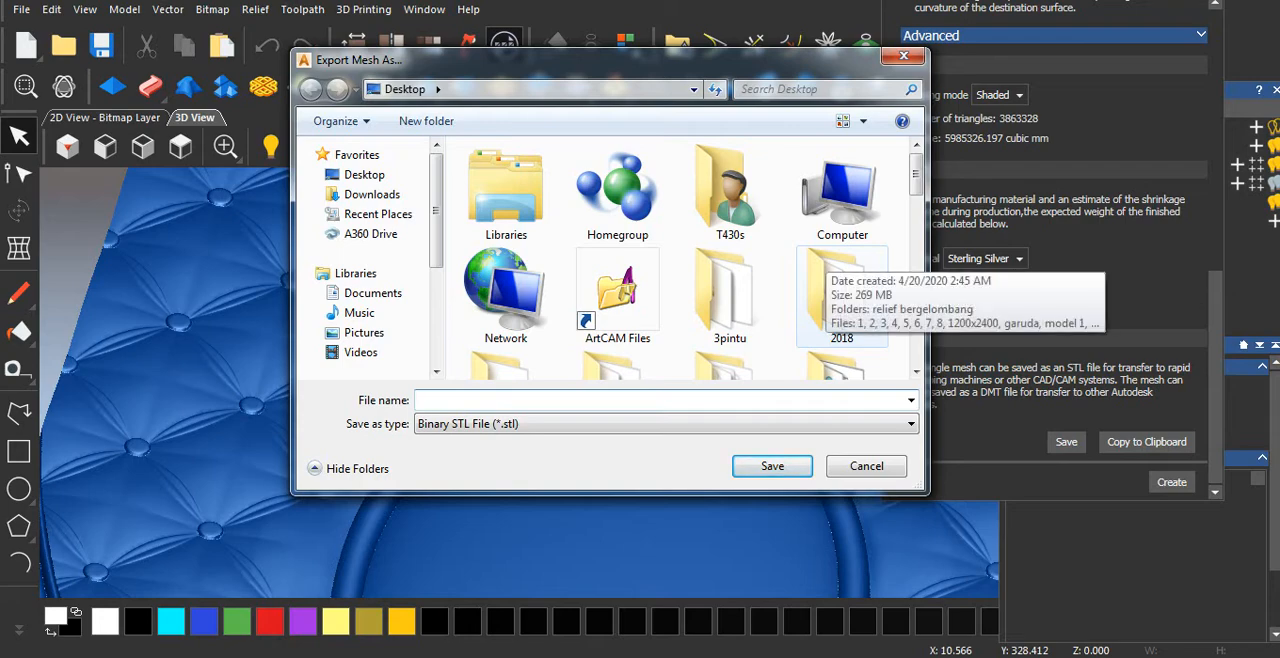
text(p)
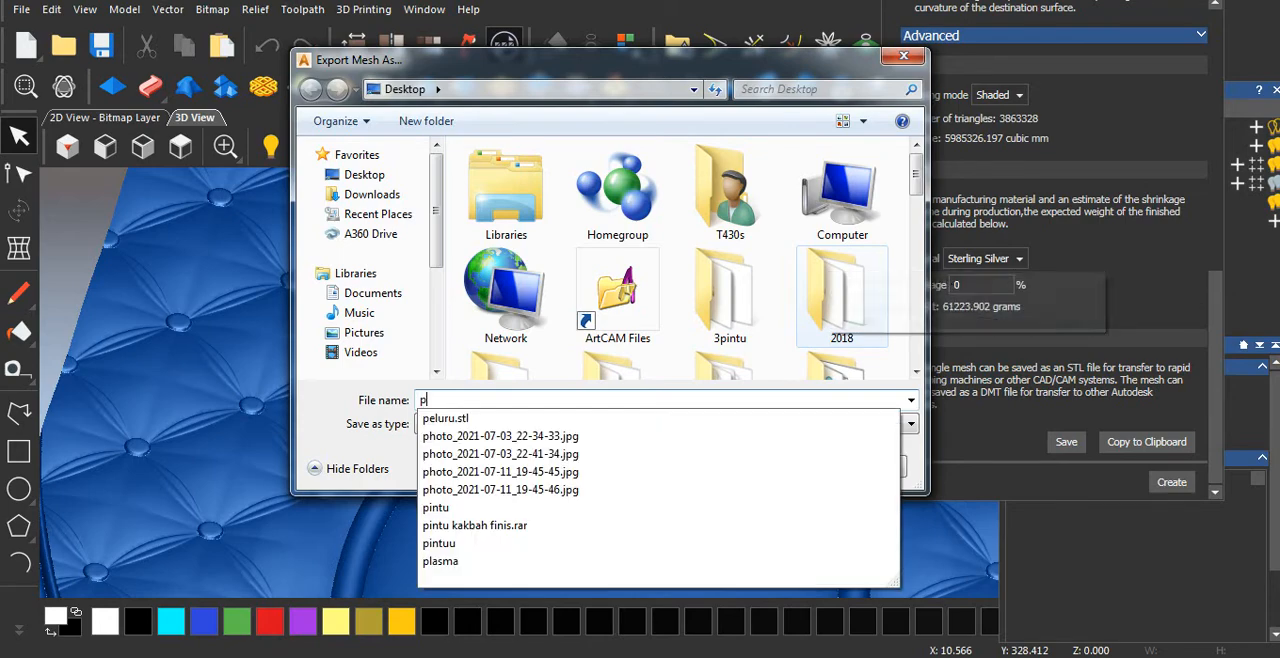
text(intu)
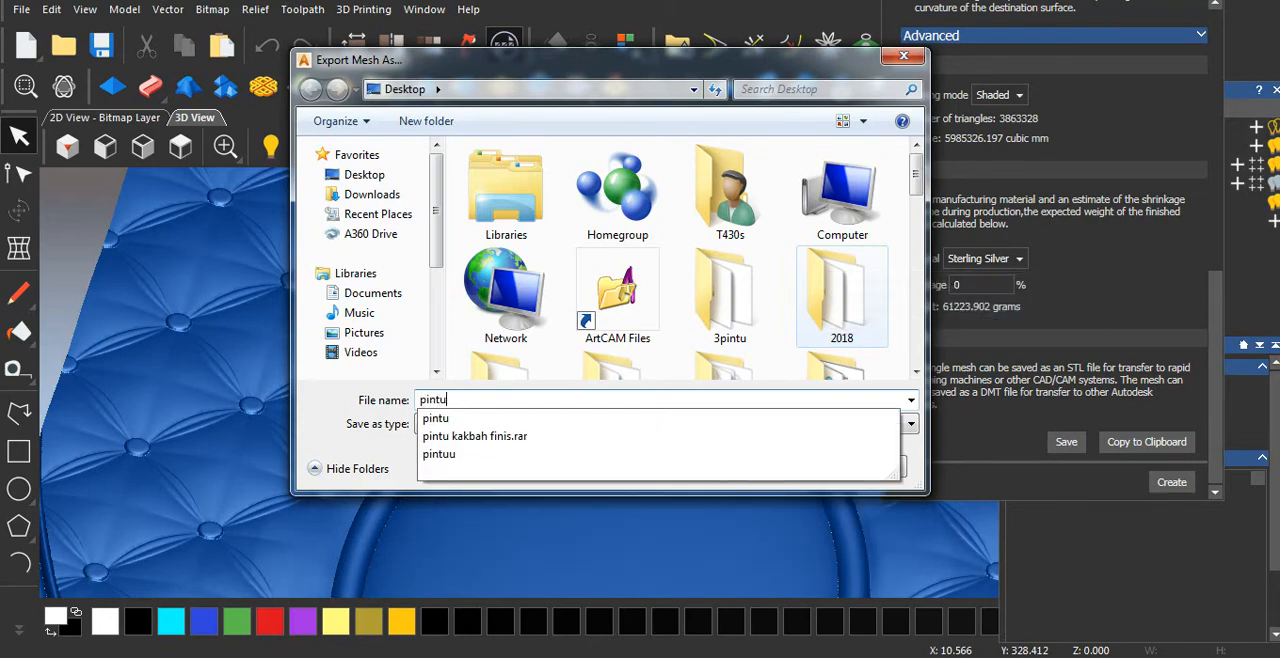
text(1)
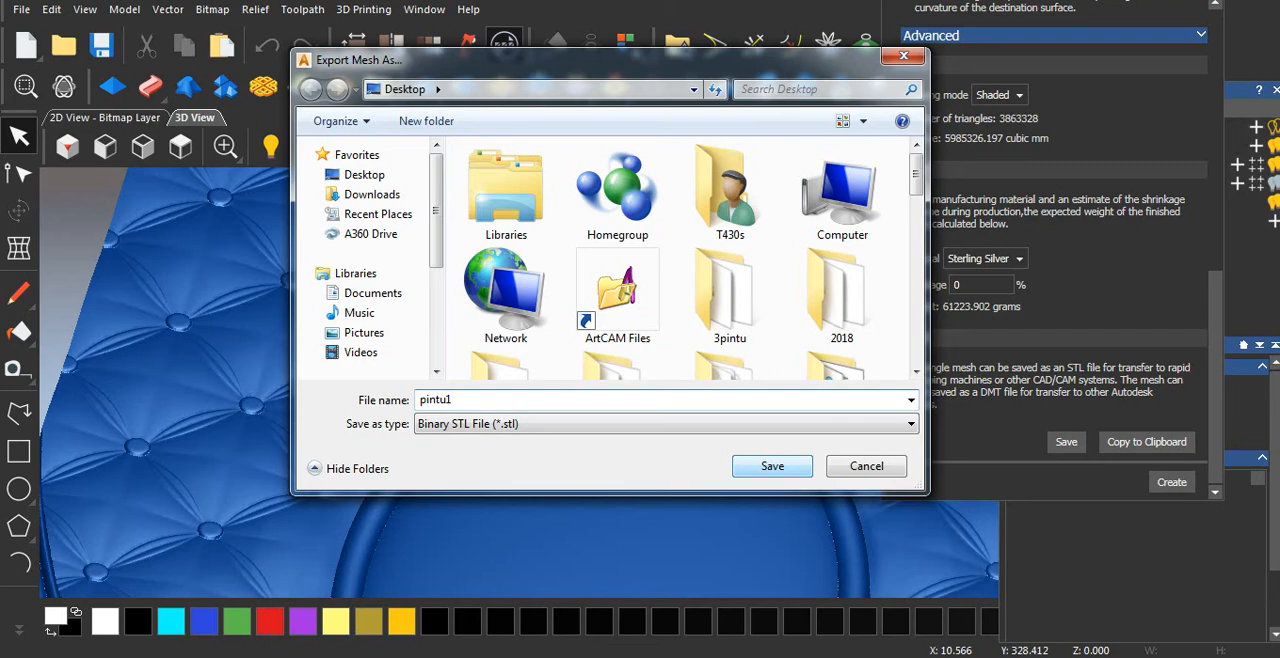
click(772, 466)
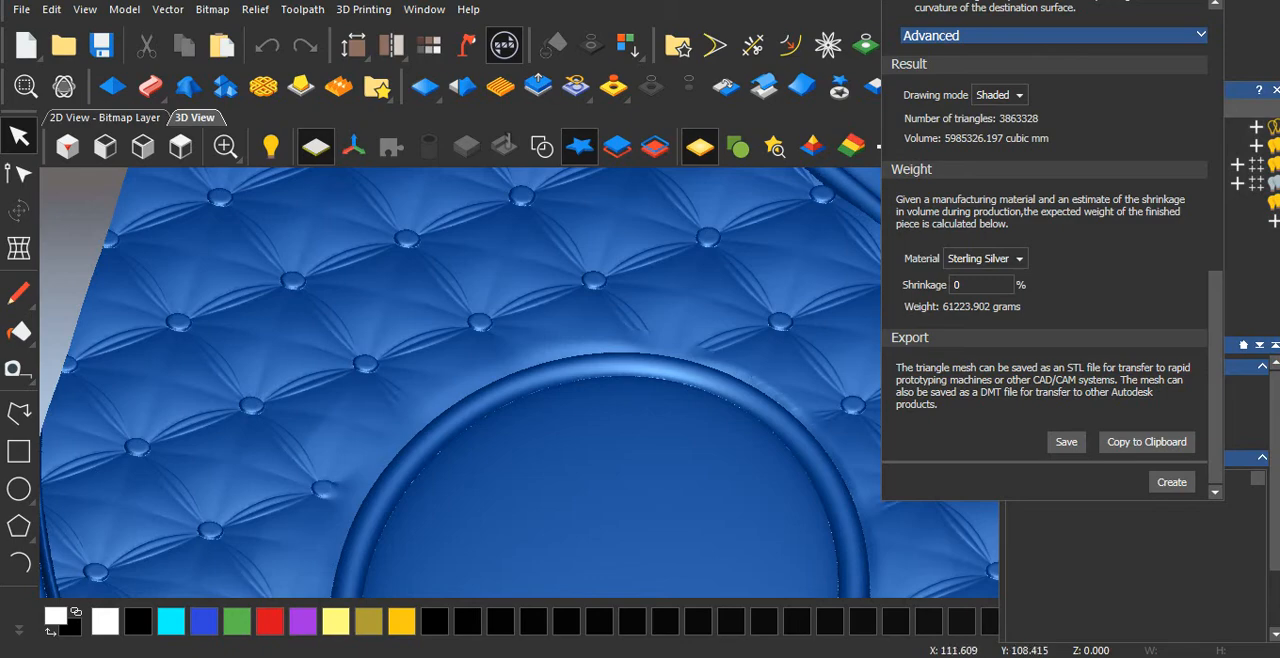
Switch to Aspire and create a new single-sided job measuring 1500 x 3000 mm with a thickness of 30 mm.
scroll(1045, 250, up, 3)
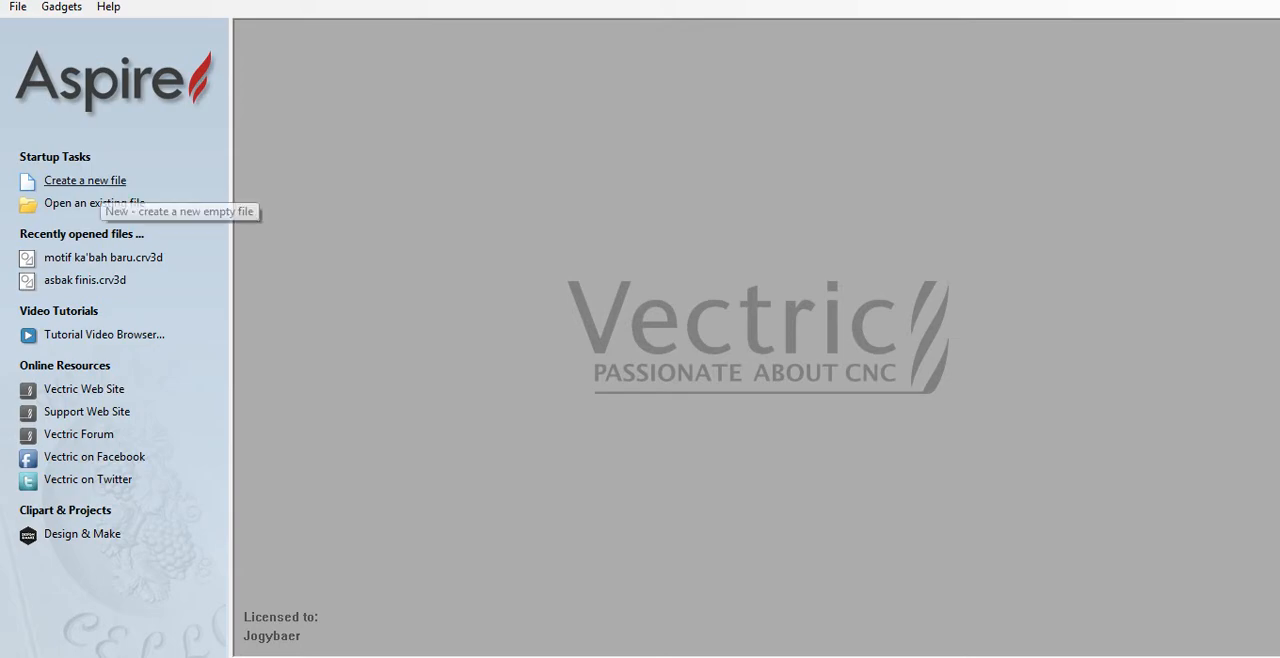
click(95, 181)
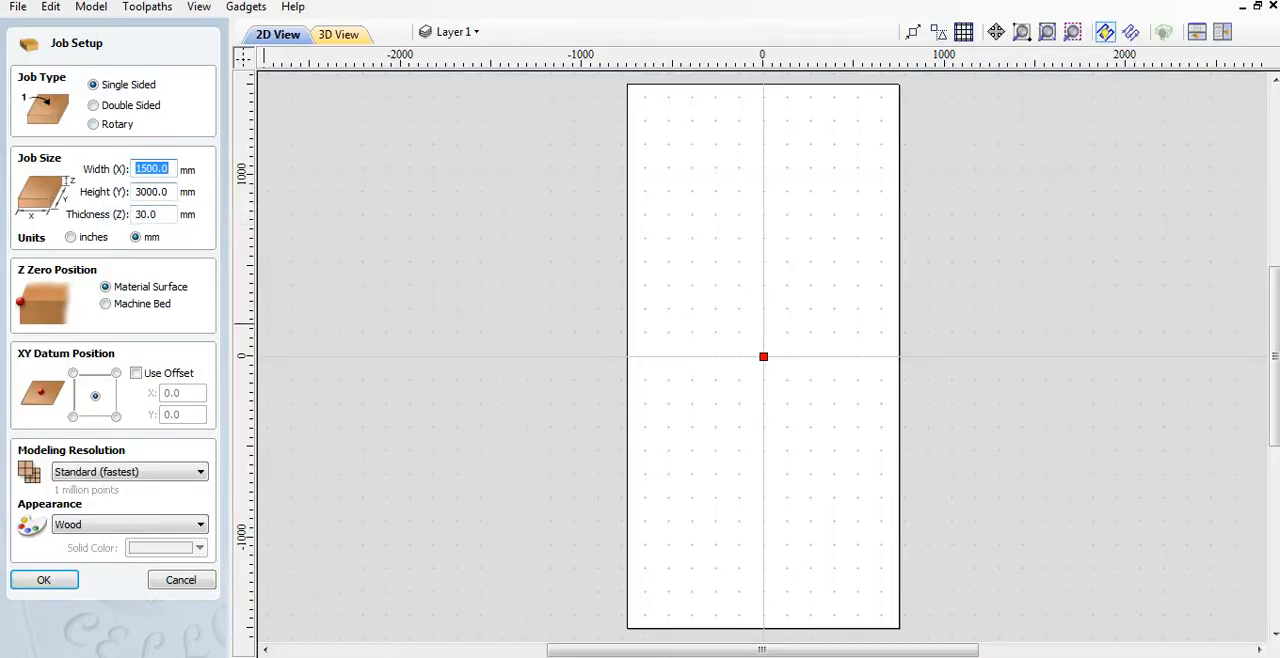
click(44, 580)
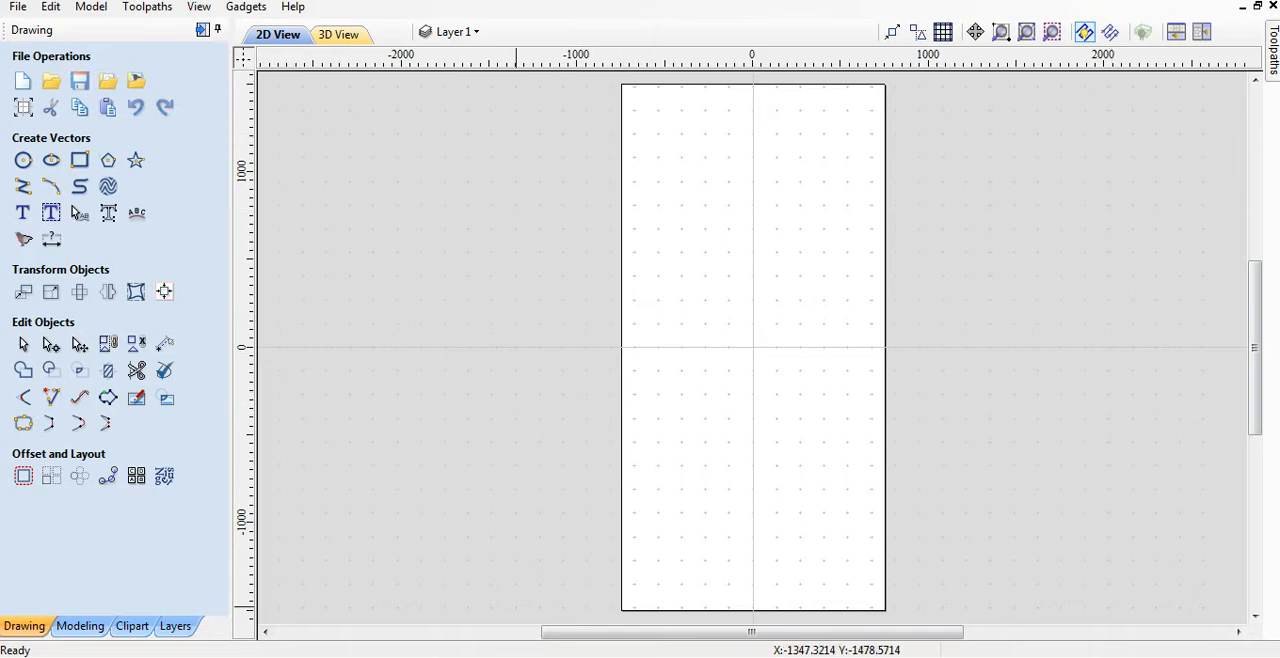
Import the 3D model pintu1 from the Desktop into the new job.
click(80, 625)
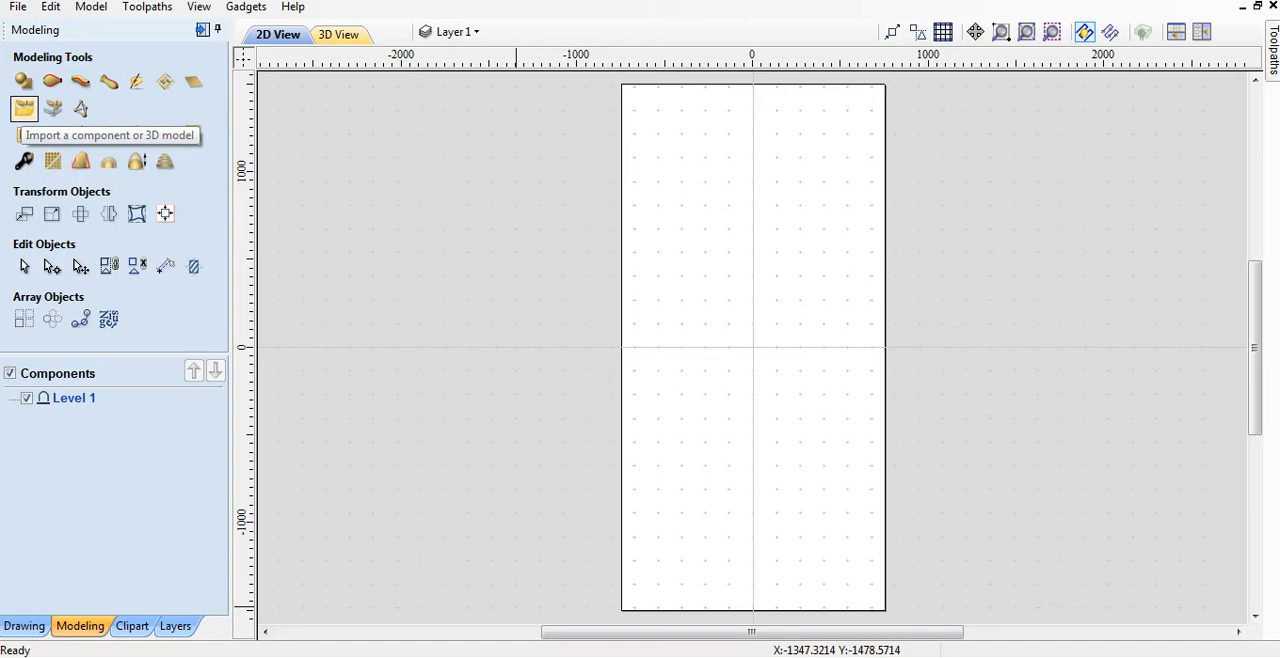
click(24, 108)
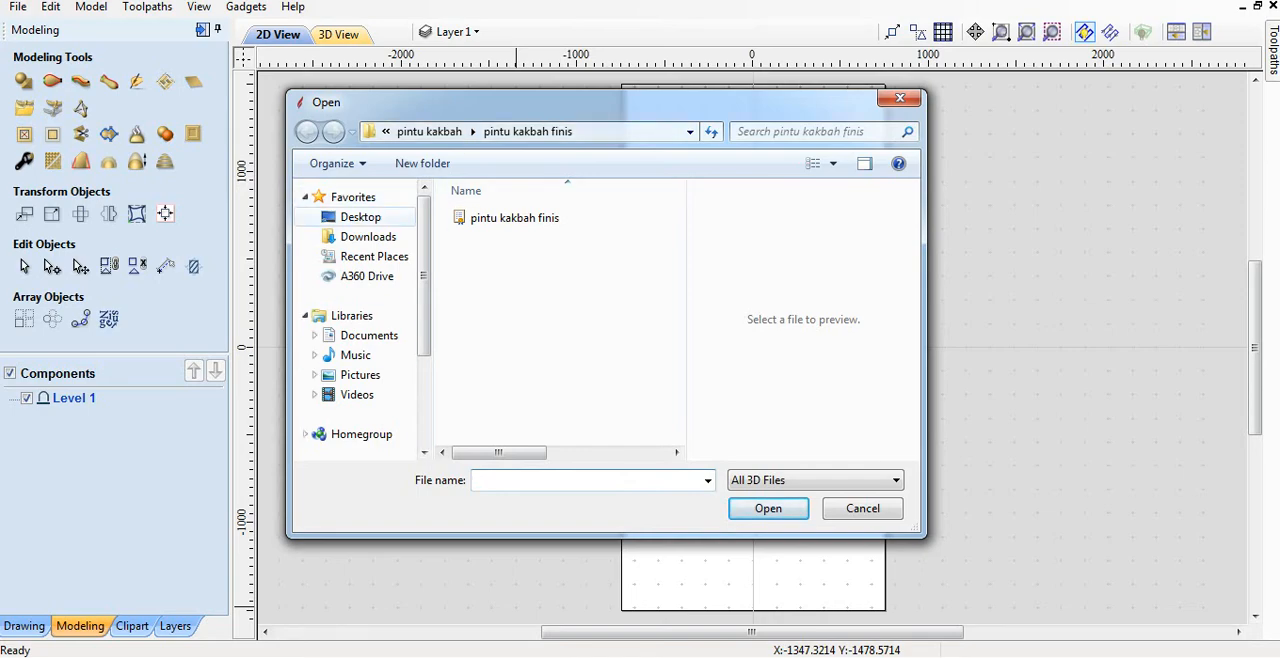
click(360, 217)
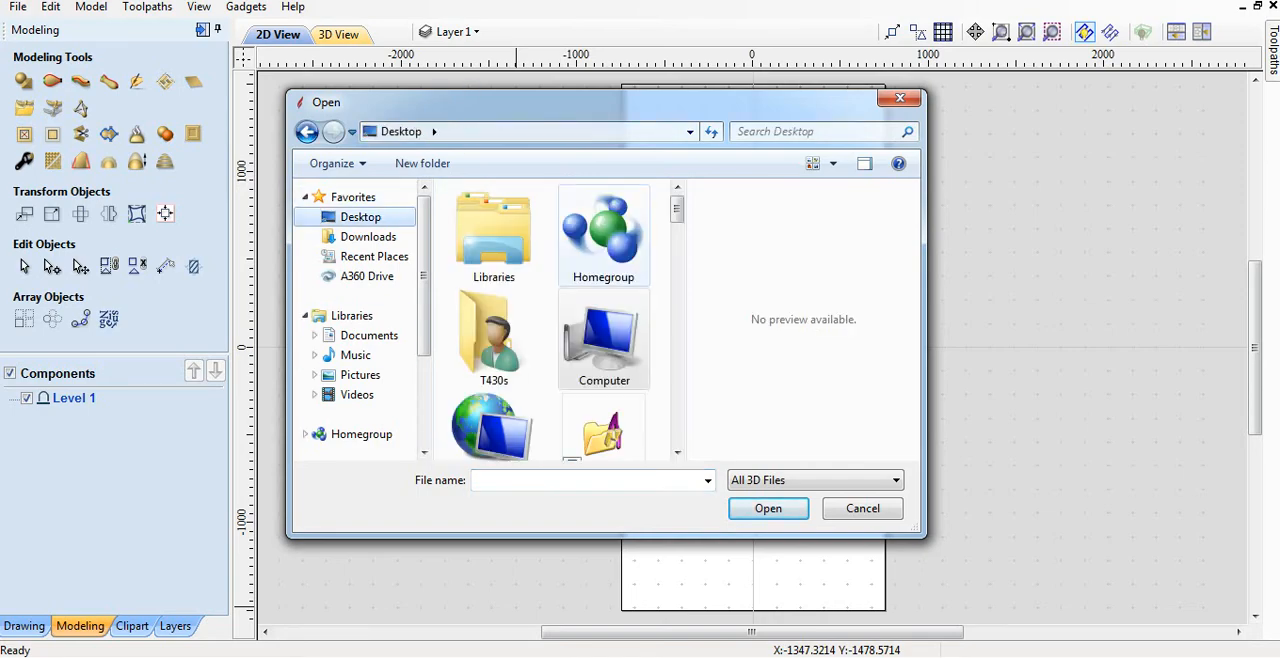
click(494, 339)
scroll(494, 320, down, 6)
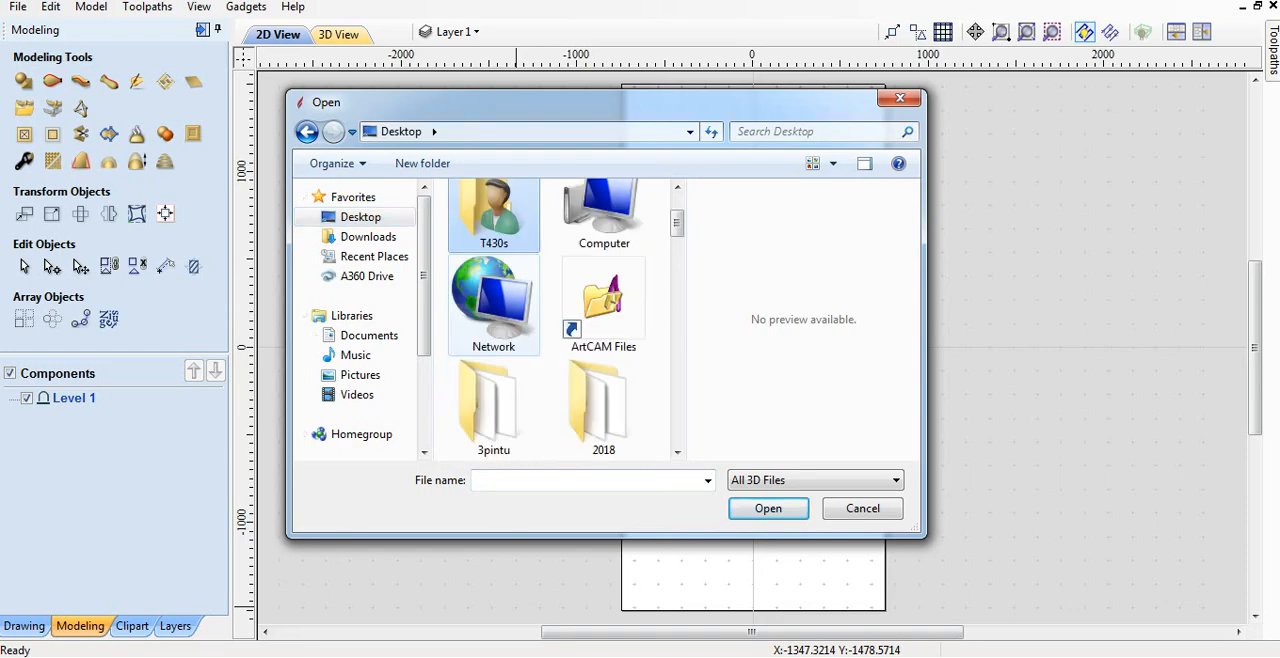
scroll(494, 340, down, 15)
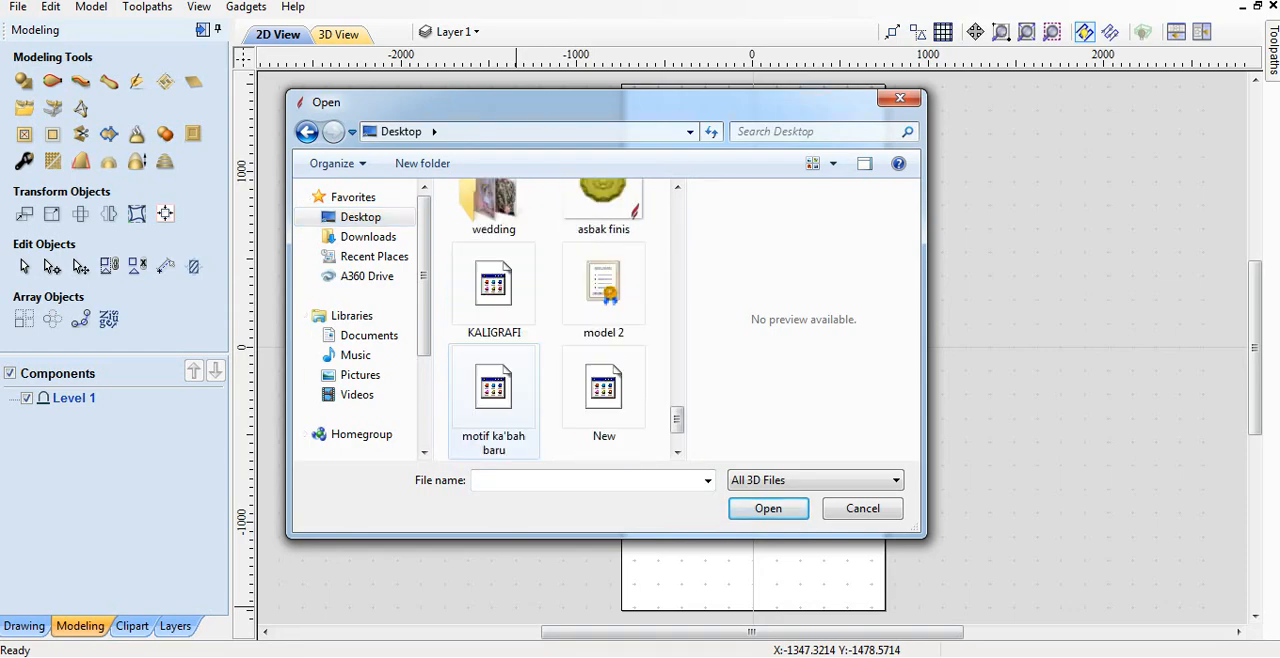
scroll(494, 340, down, 2)
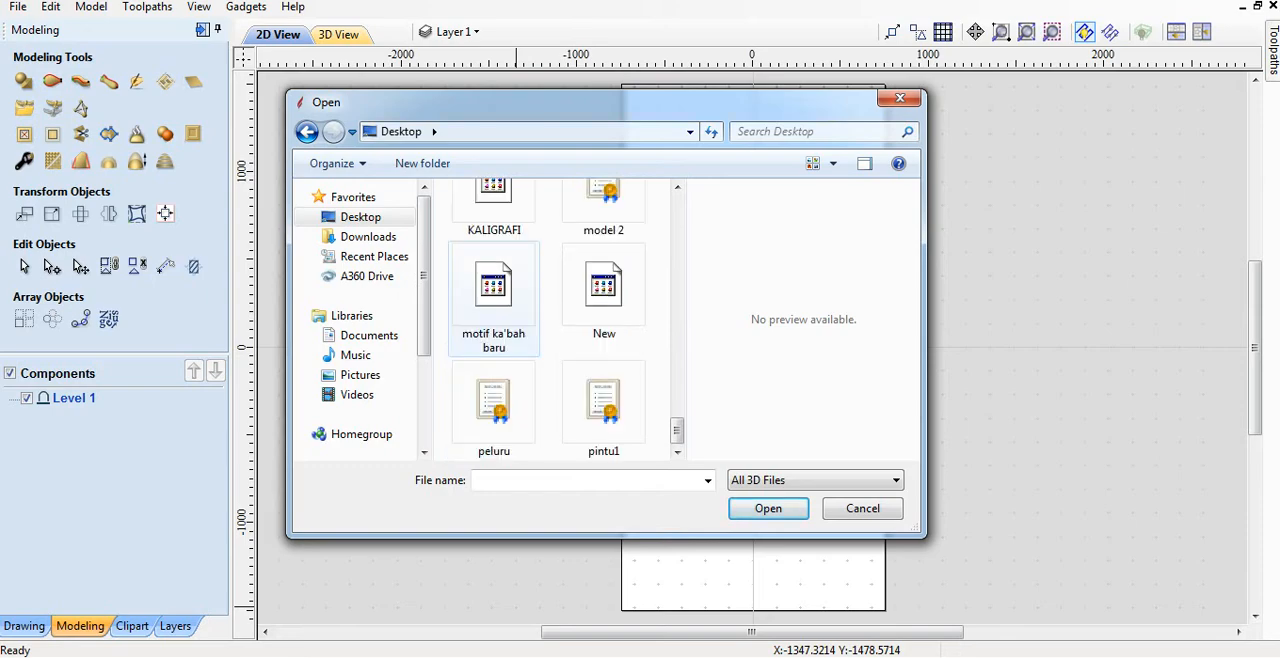
click(604, 410)
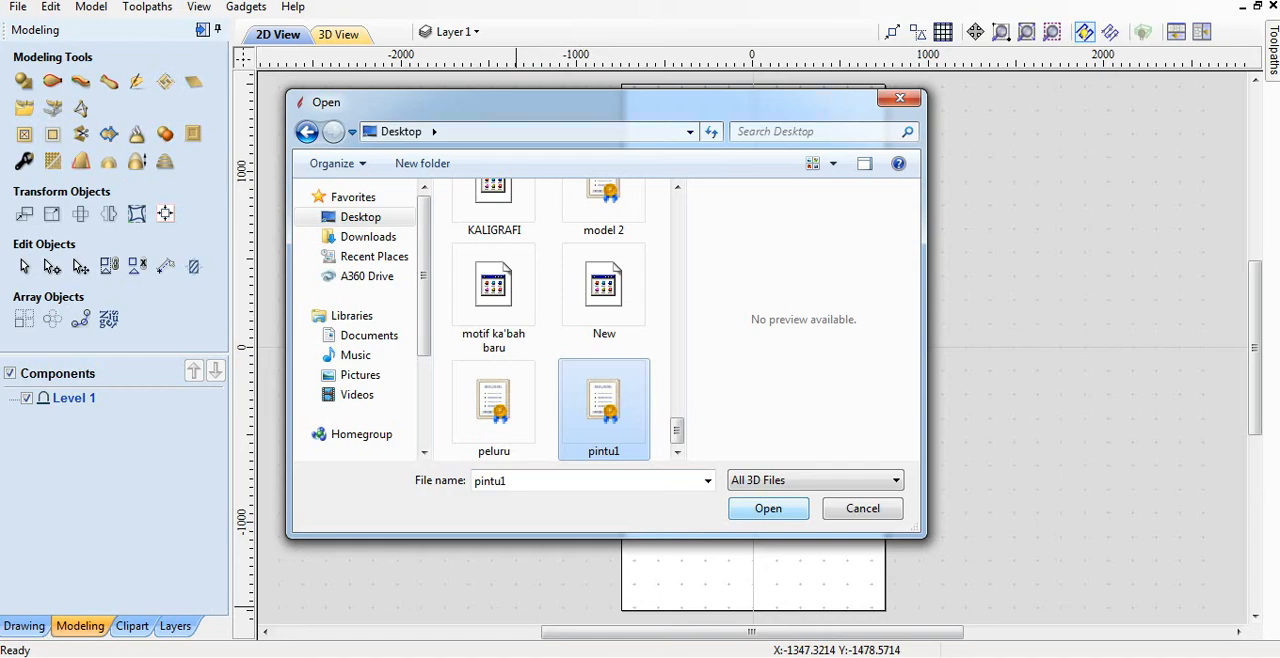
key(Return)
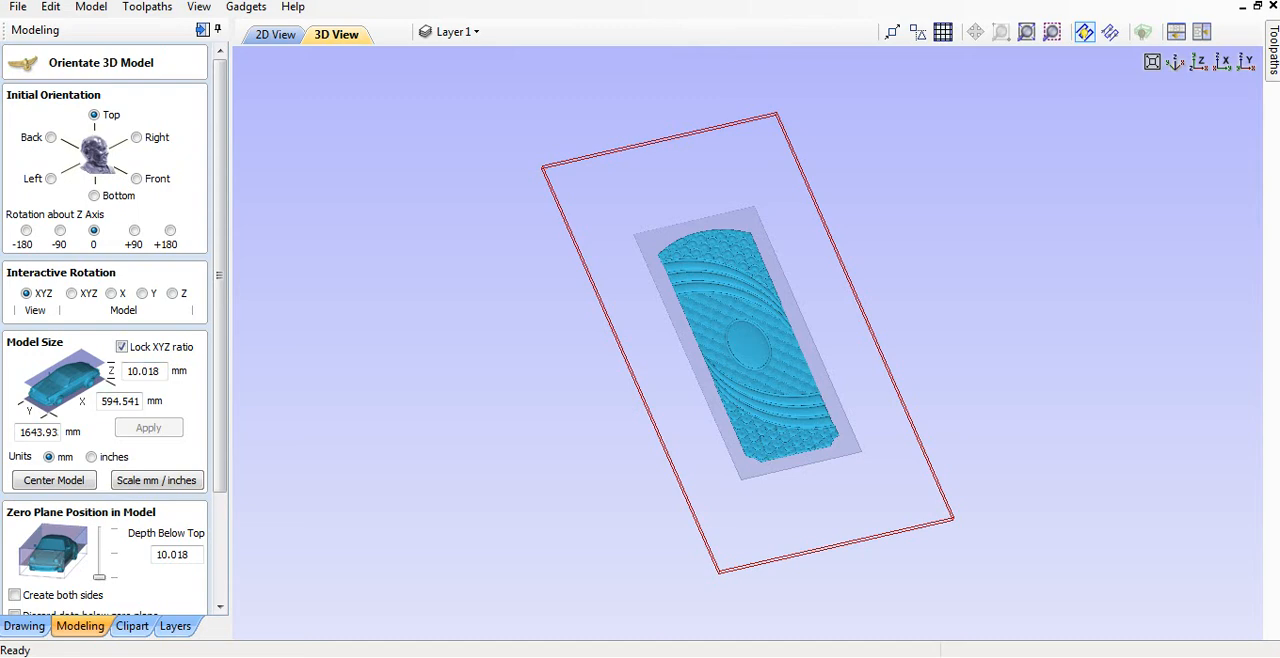
Center the imported model, lower its zero plane to the base and accept the orientation.
drag(220, 275, 220, 375)
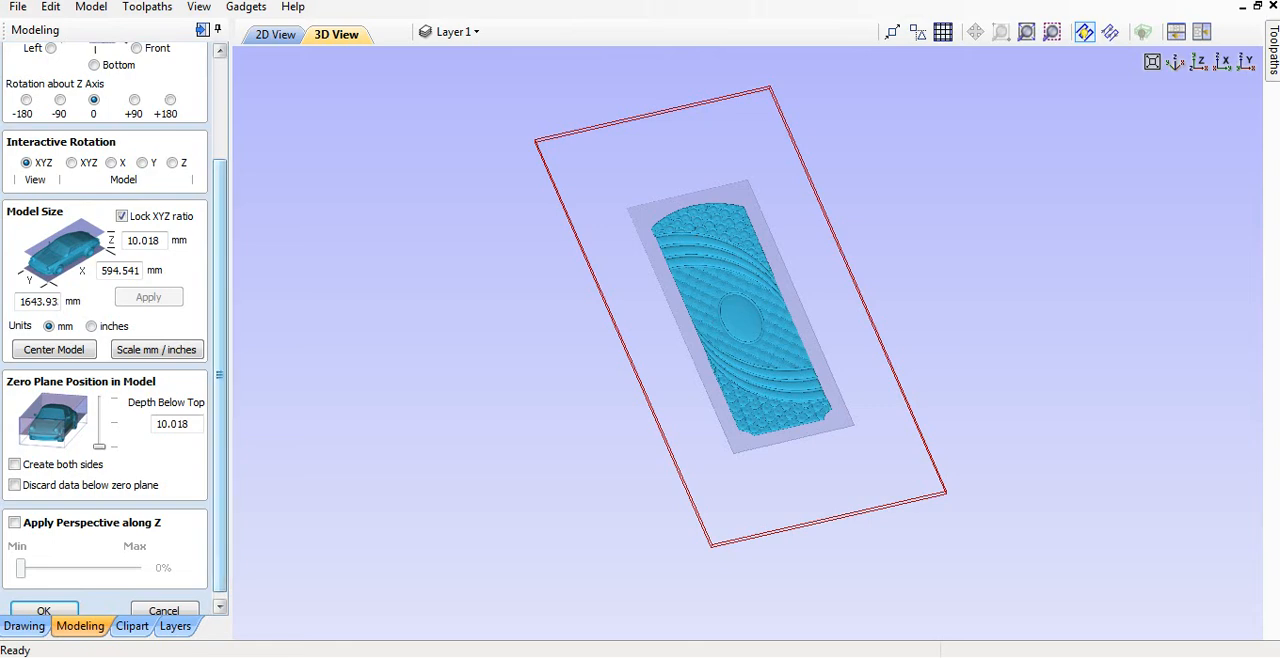
drag(230, 375, 232, 375)
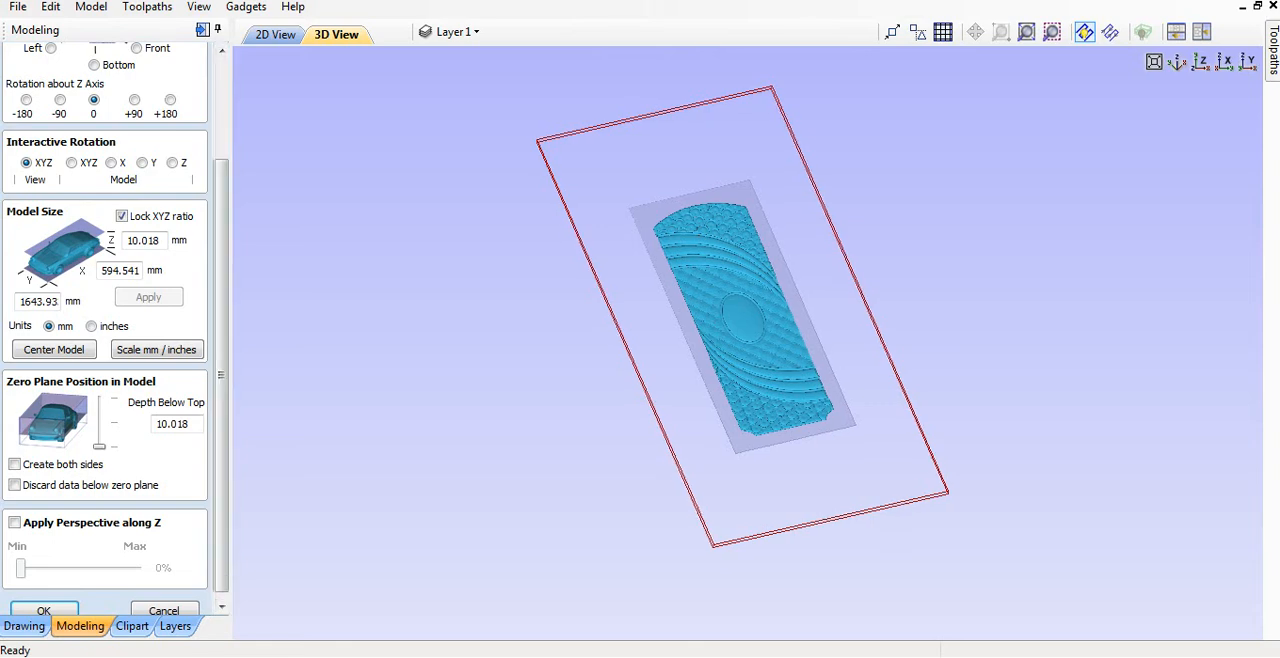
middle_drag(743, 317, 747, 343)
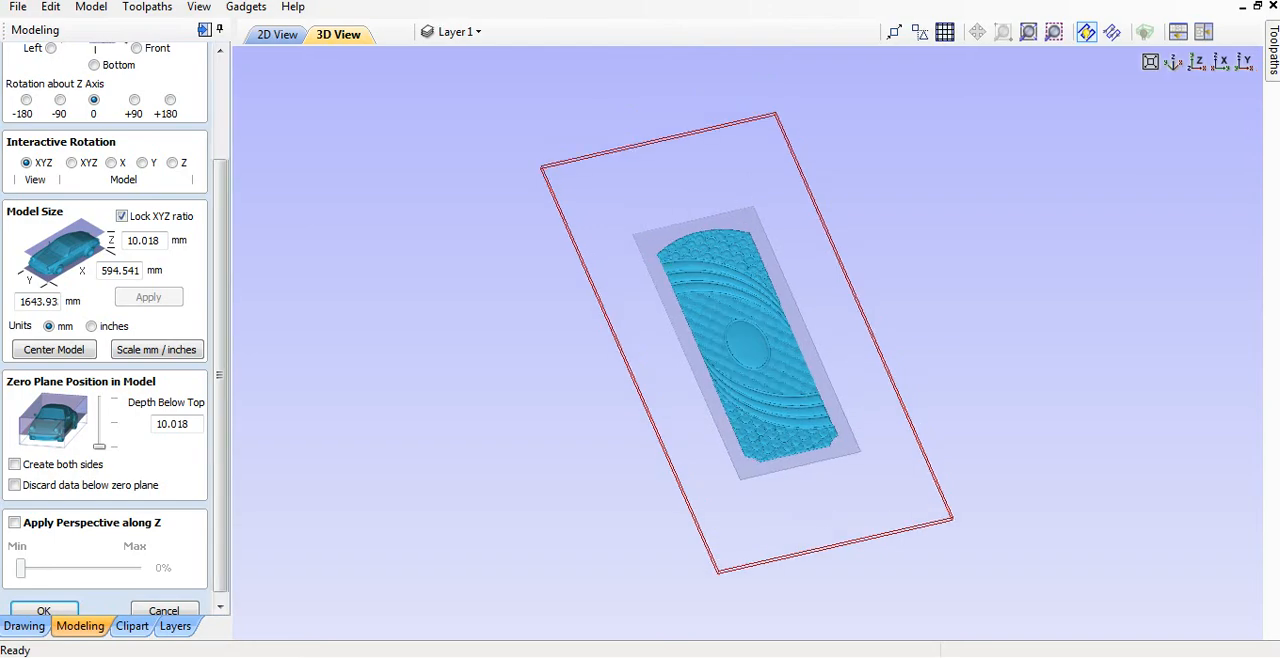
drag(231, 375, 220, 382)
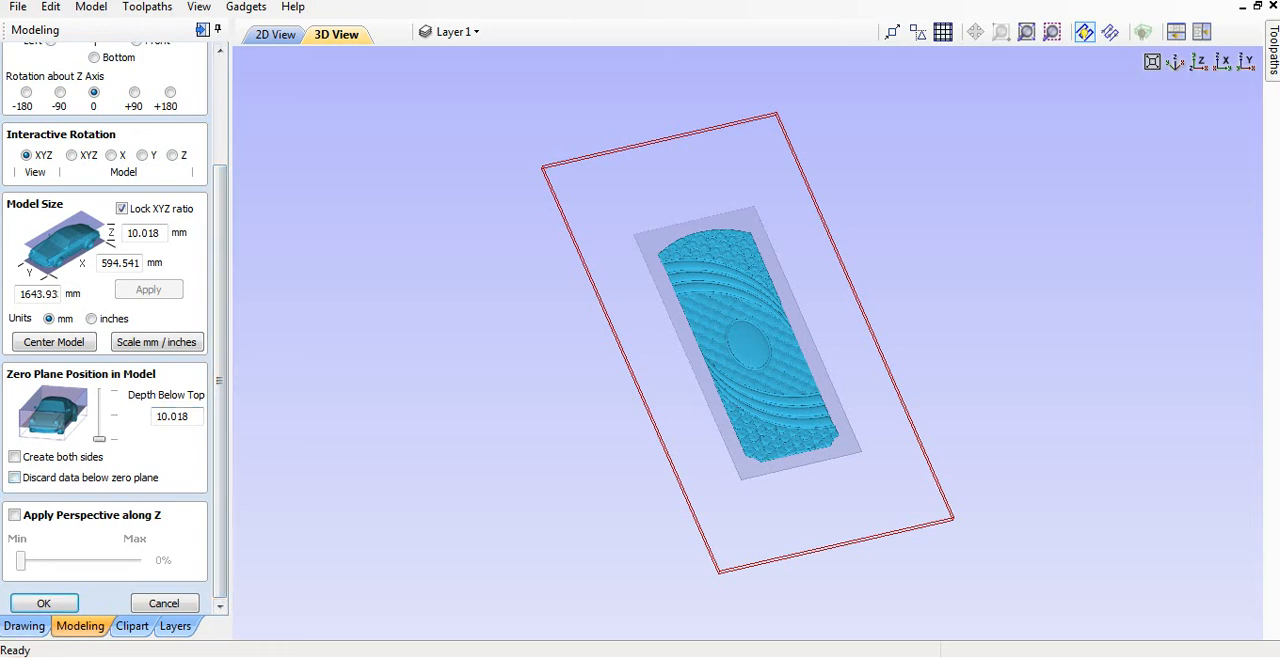
click(54, 342)
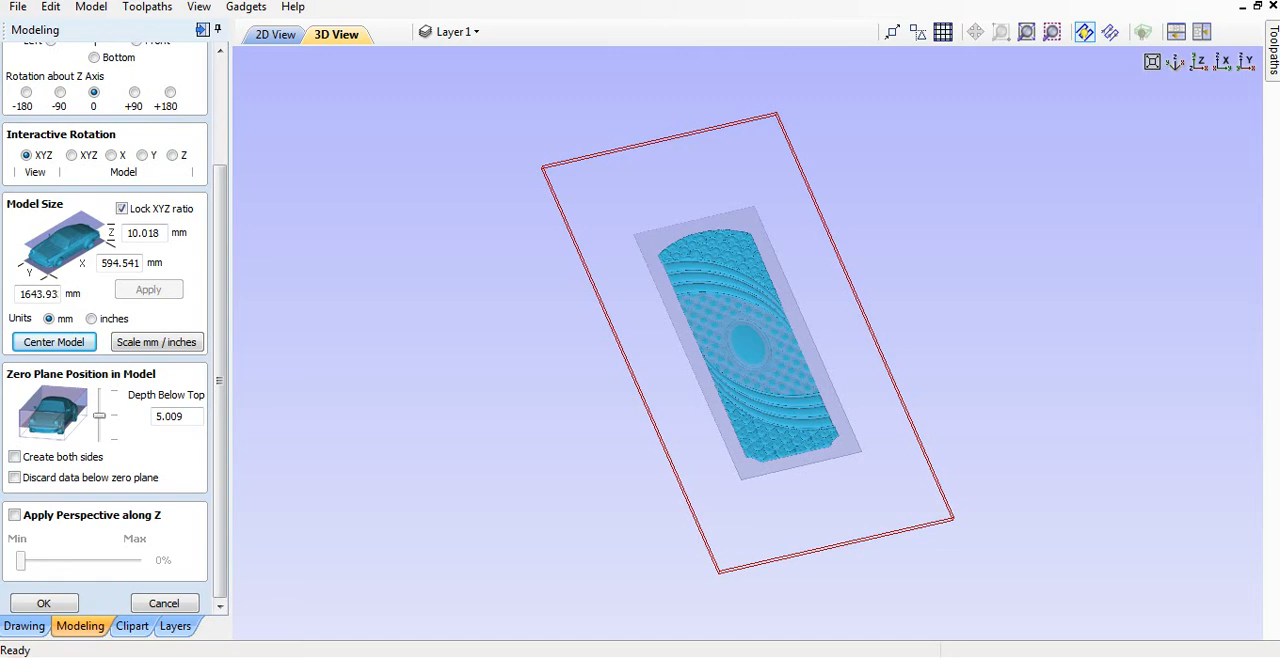
drag(99, 415, 99, 439)
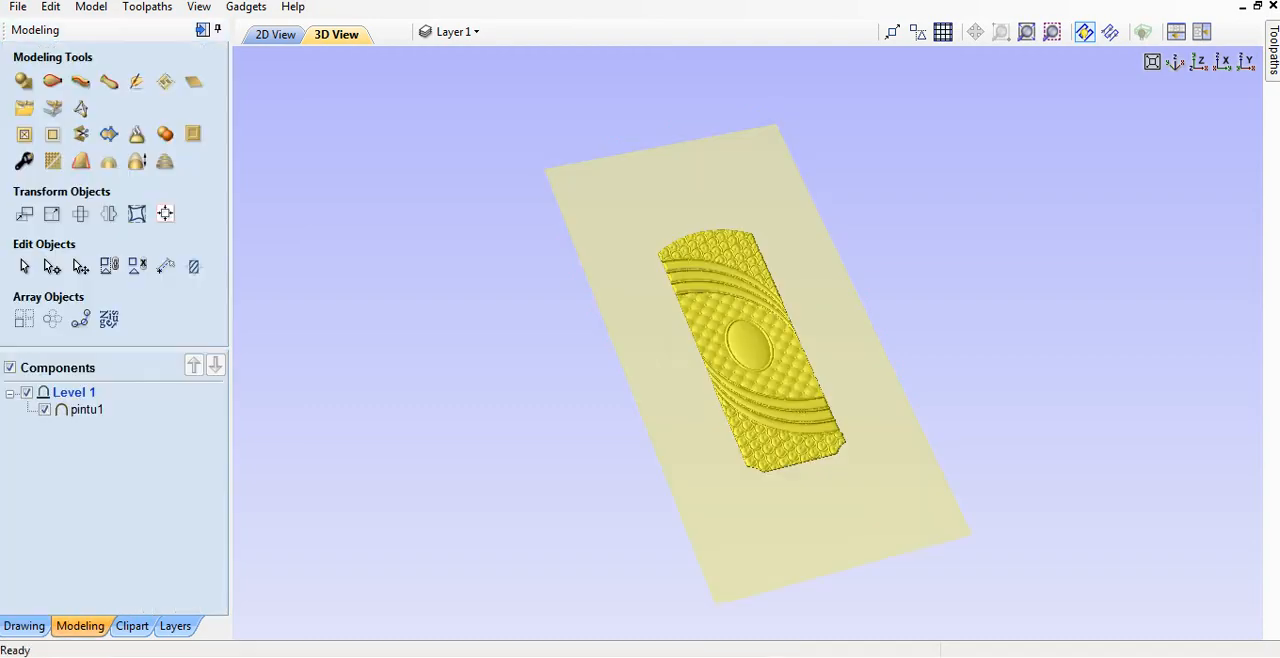
Examine the imported panel's oval, tufted field and curved bands up close in the 3D view.
scroll(755, 360, down, 2)
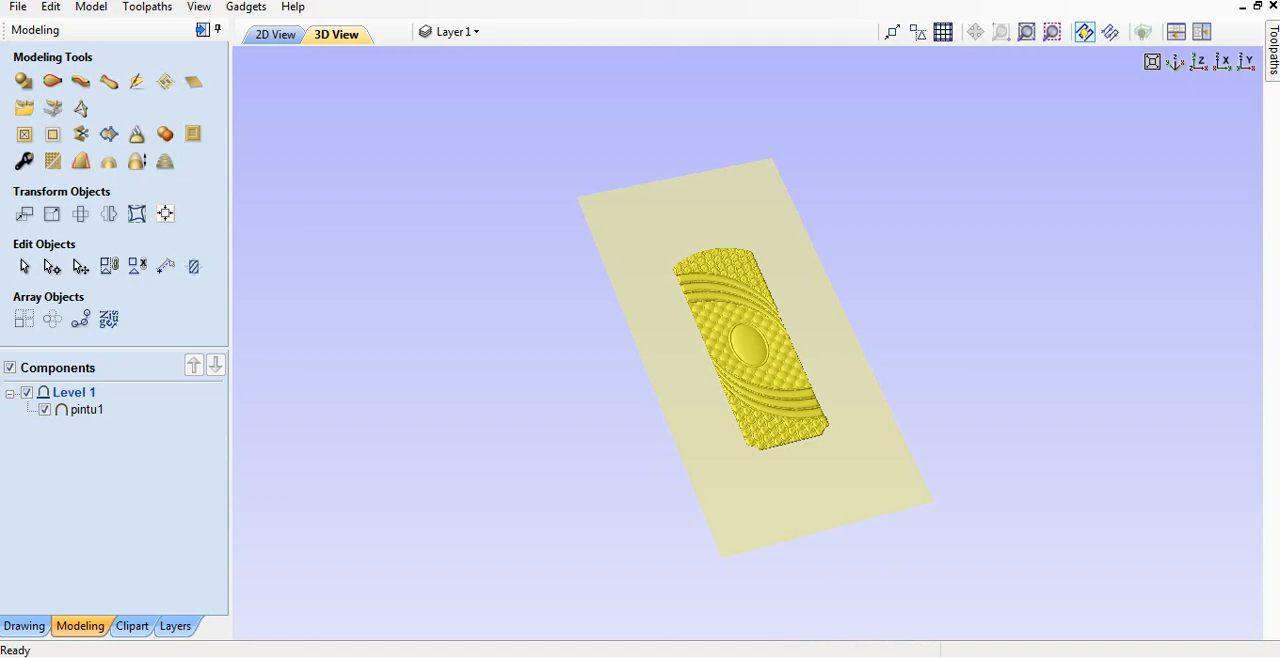
scroll(750, 355, up, 4)
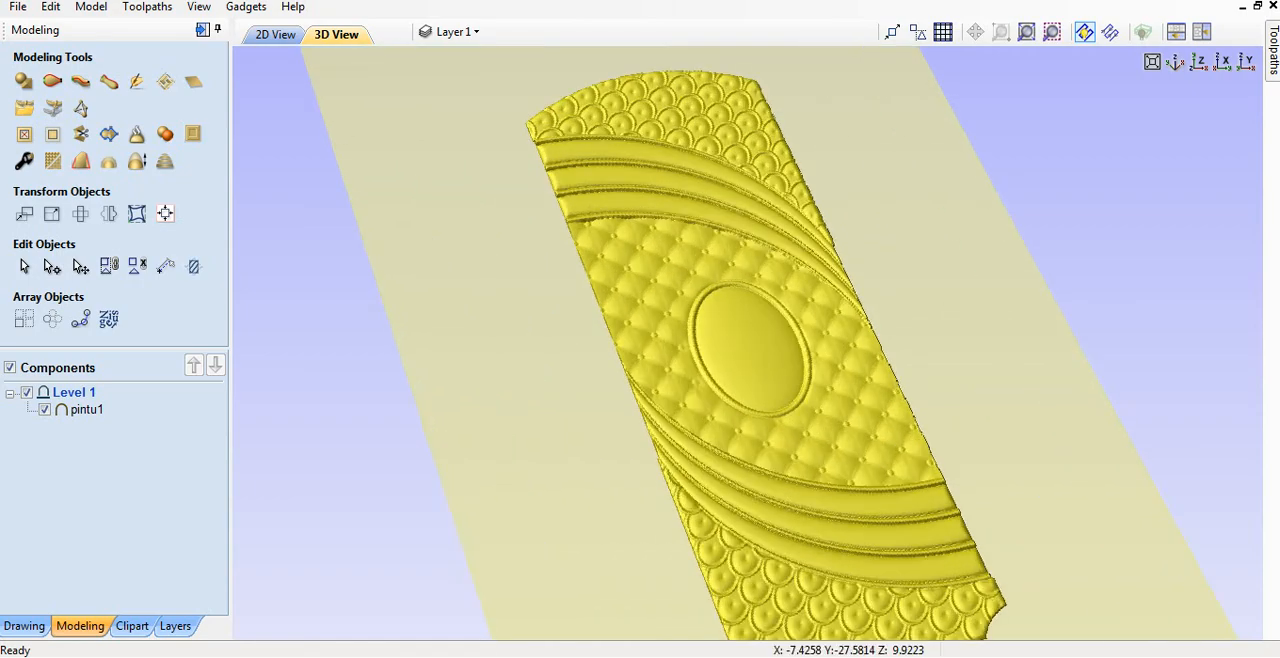
scroll(750, 358, up, 2)
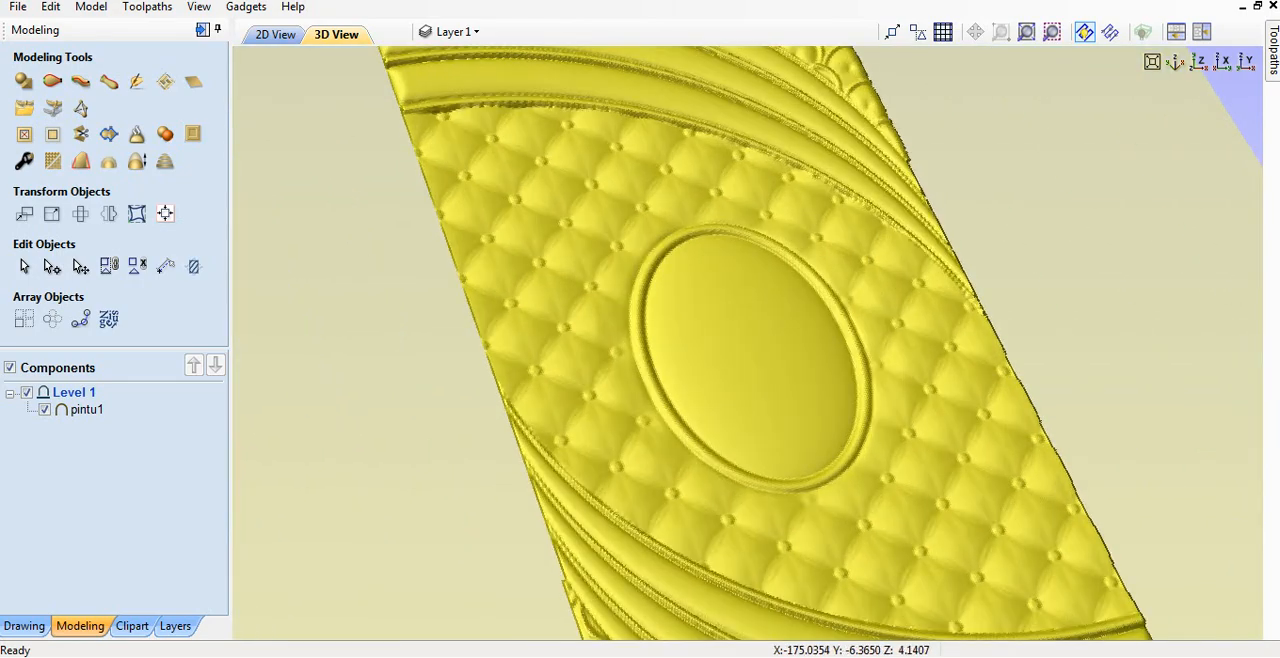
right_drag(640, 387, 662, 355)
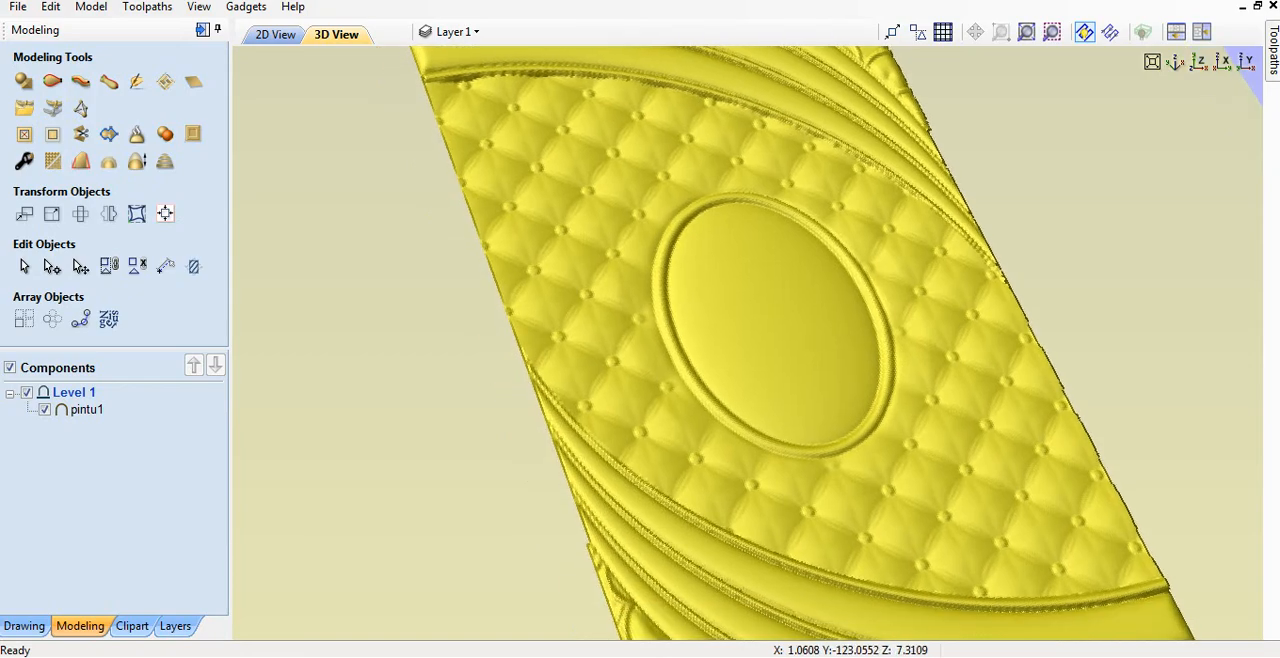
drag(662, 375, 735, 405)
Switch back to ArtCAM and close the triangle mesh tool to return to the original relief.
click(607, 655)
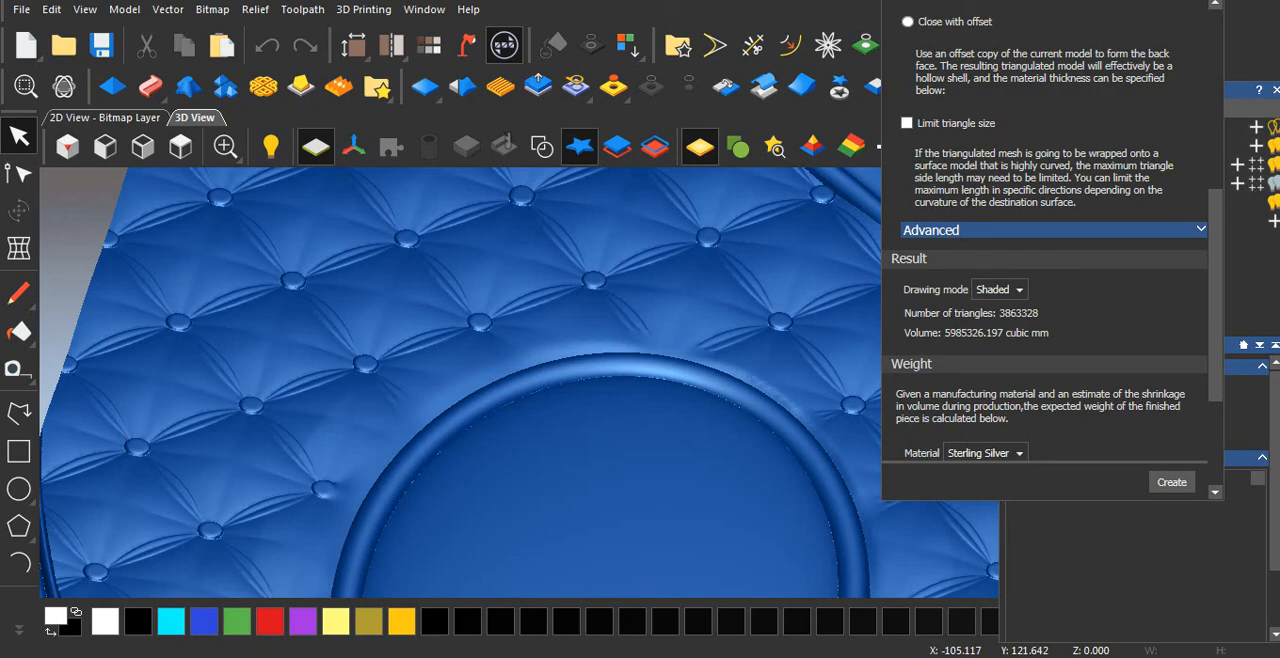
scroll(655, 385, down, 5)
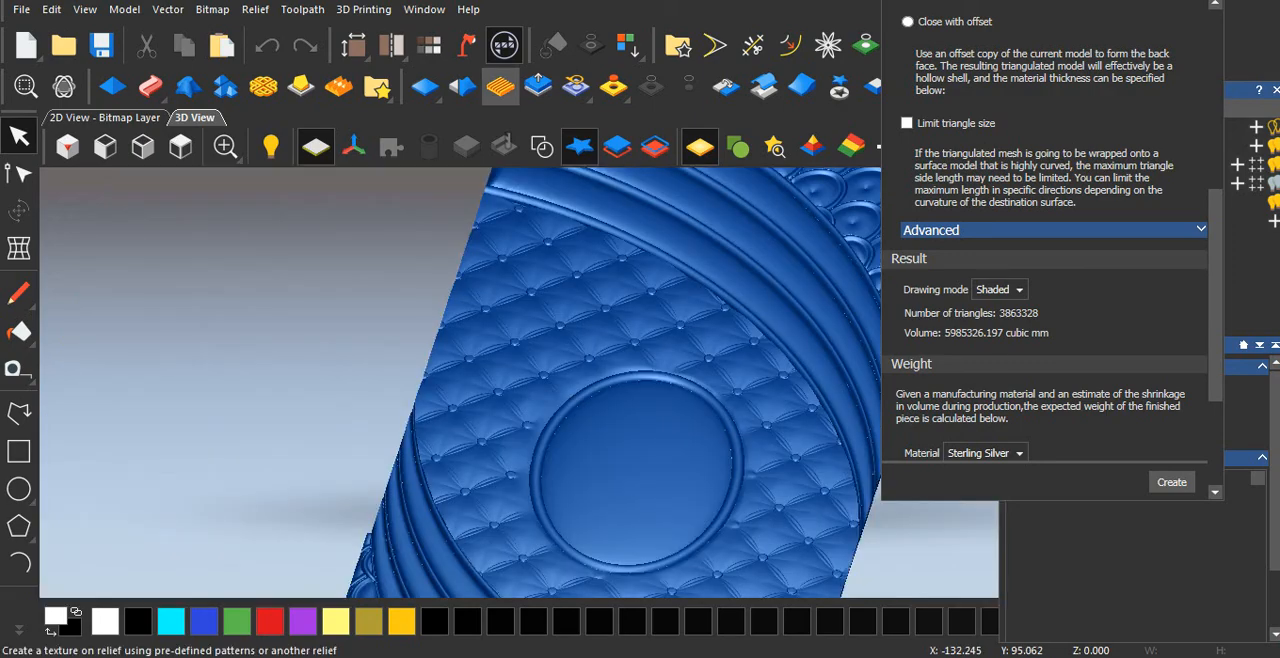
click(504, 44)
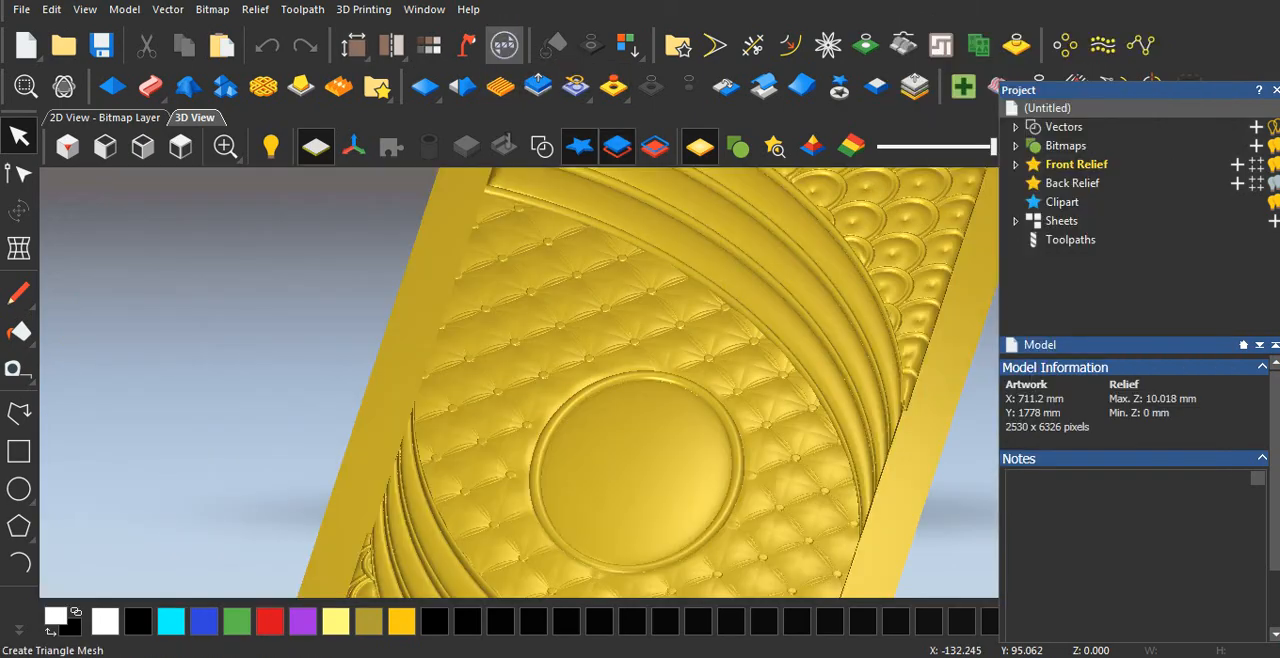
Examine the original relief's central medallion, tufted field and curved bands up close from several angles in the 3D view.
middle_drag(761, 445, 743, 432)
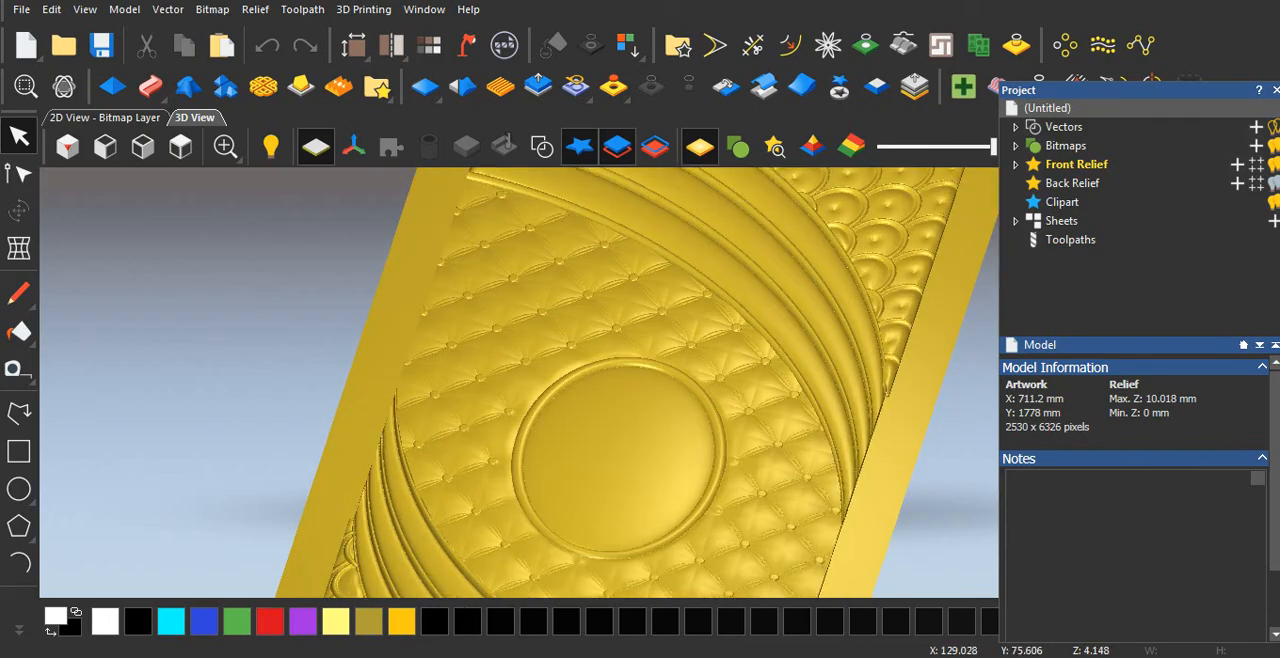
scroll(735, 433, up, 3)
scroll(662, 383, down, 4)
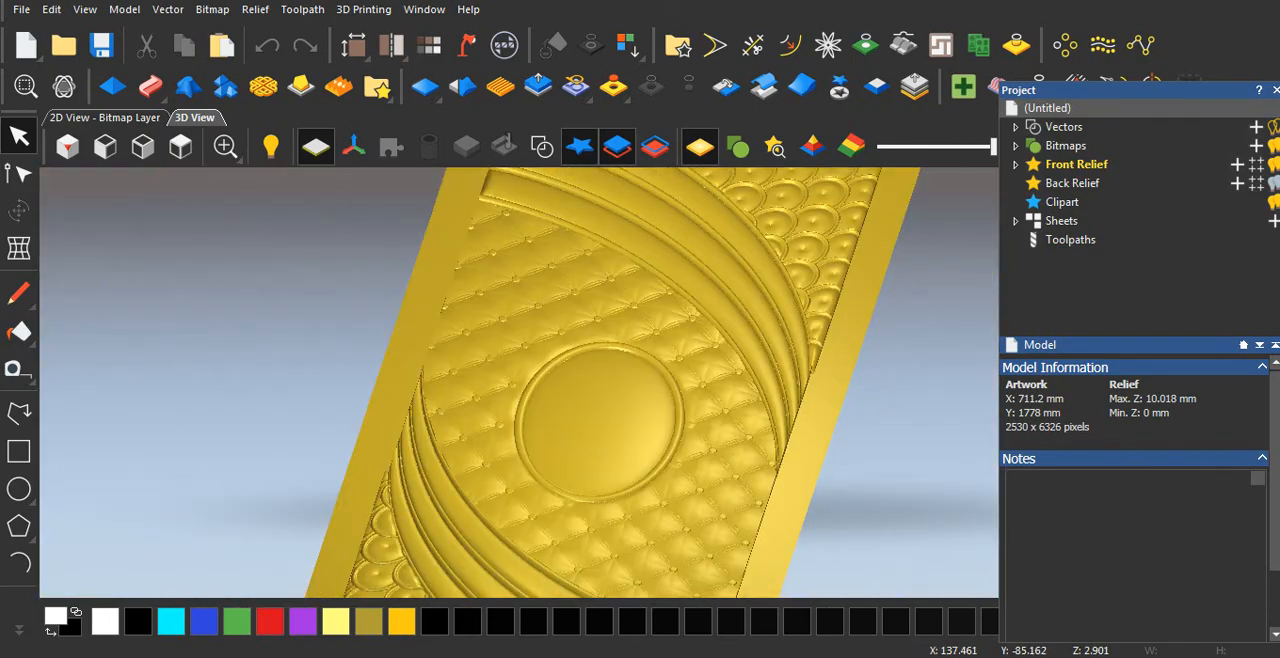
drag(647, 459, 636, 418)
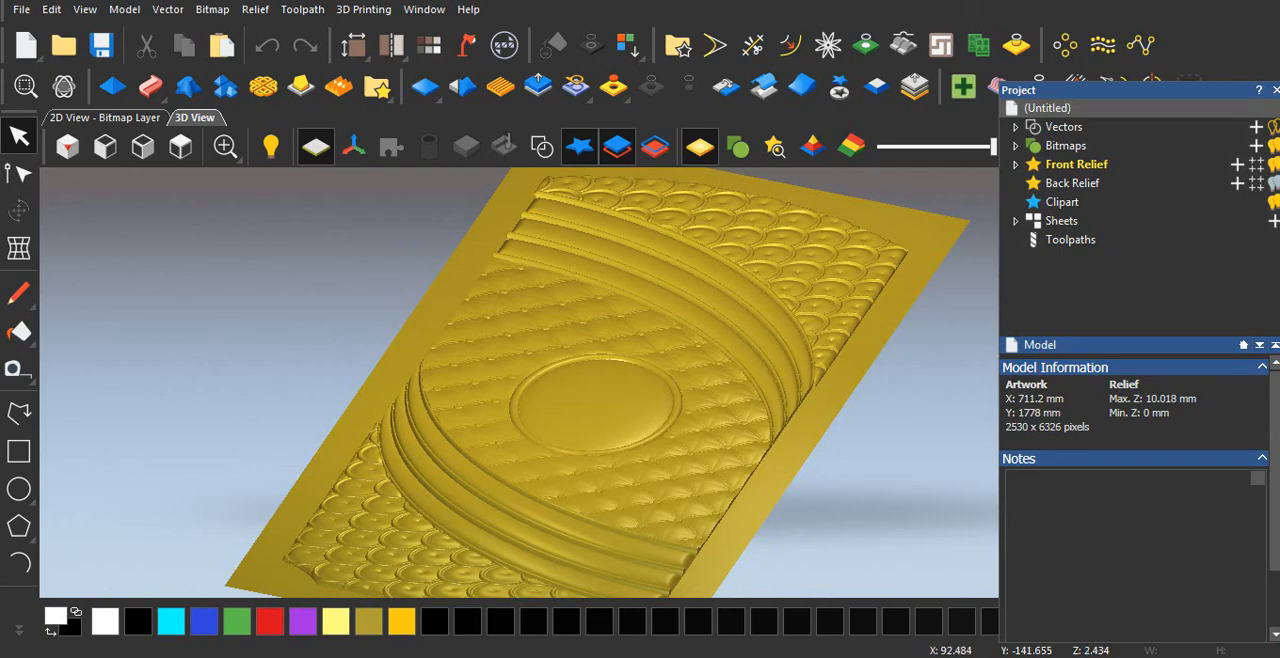
scroll(628, 449, up, 4)
scroll(668, 505, down, 1)
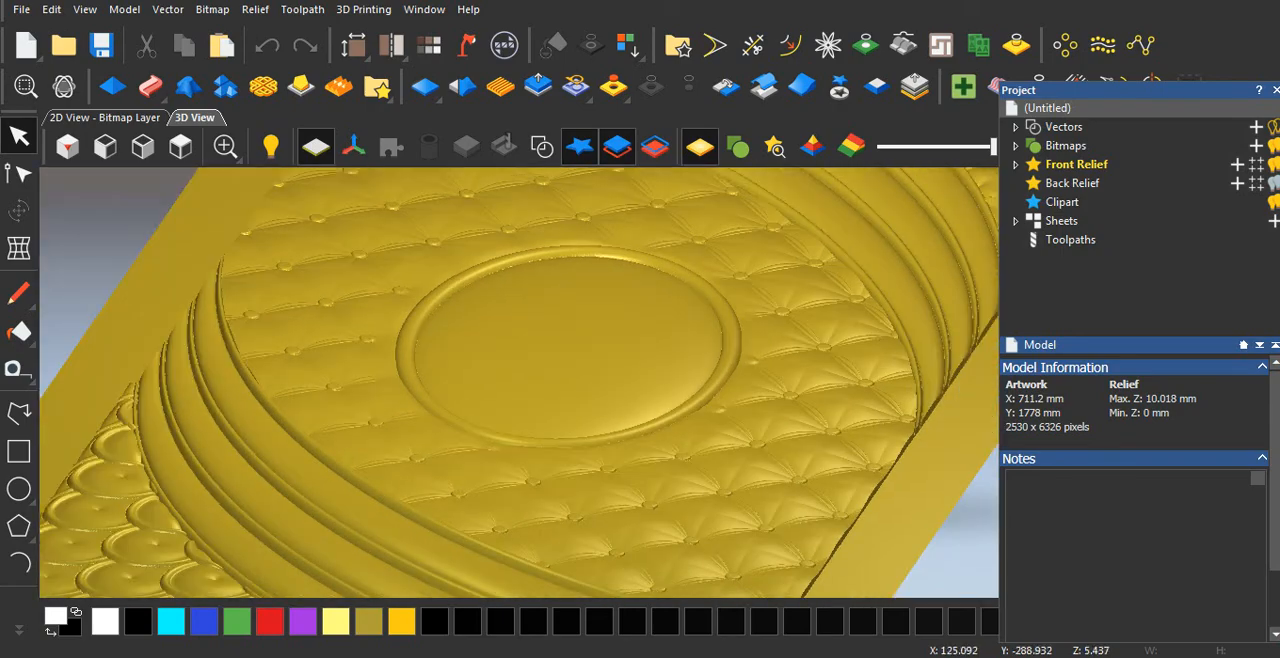
drag(577, 432, 569, 505)
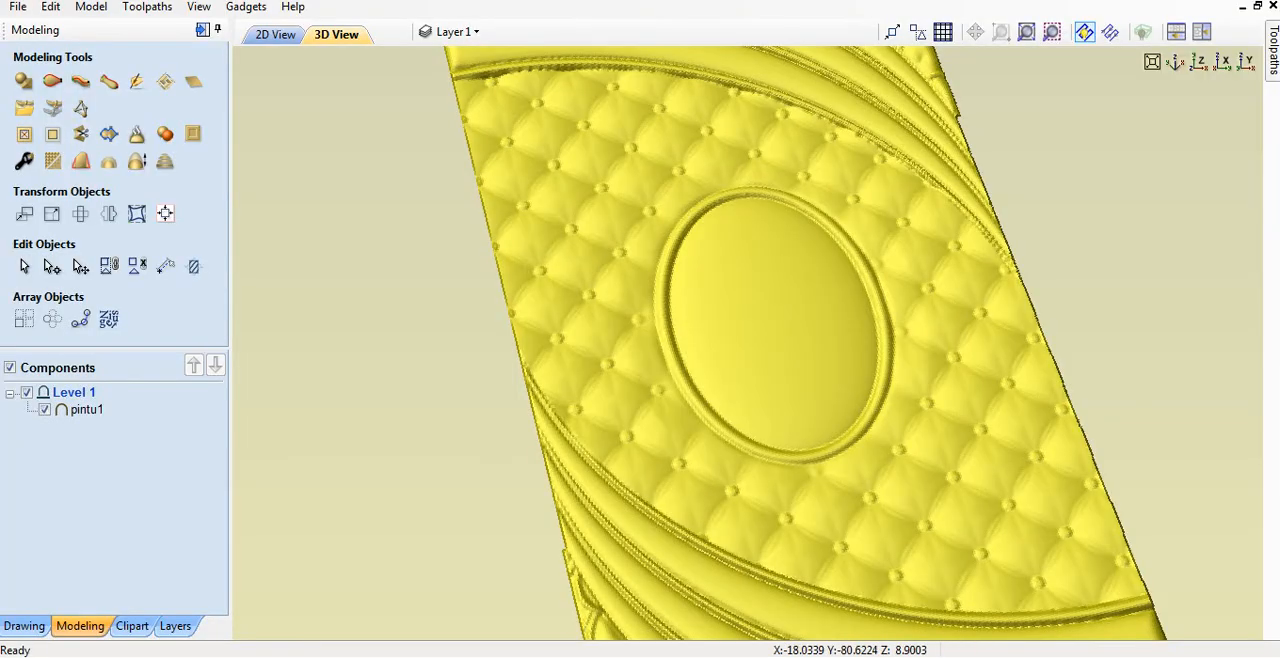
Switch to Aspire and inspect the imported pintu1 panel's oval, tufting and lower bands for comparison with the original relief.
middle_drag(720, 445, 611, 365)
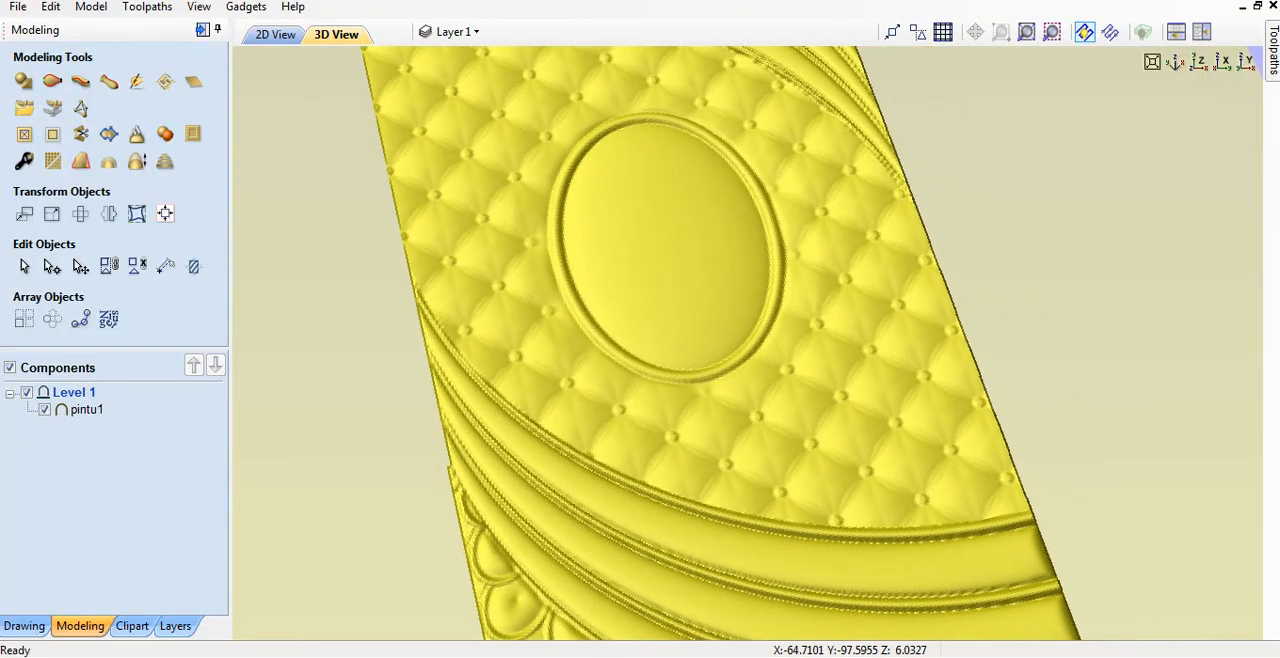
drag(765, 350, 690, 382)
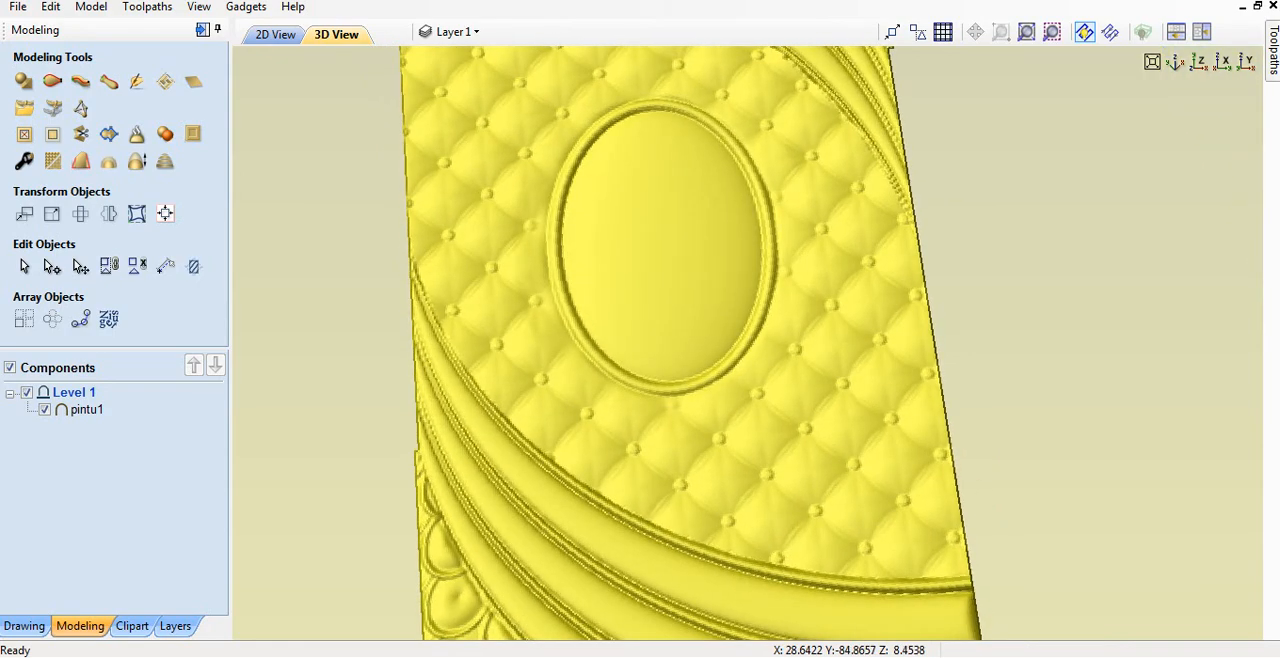